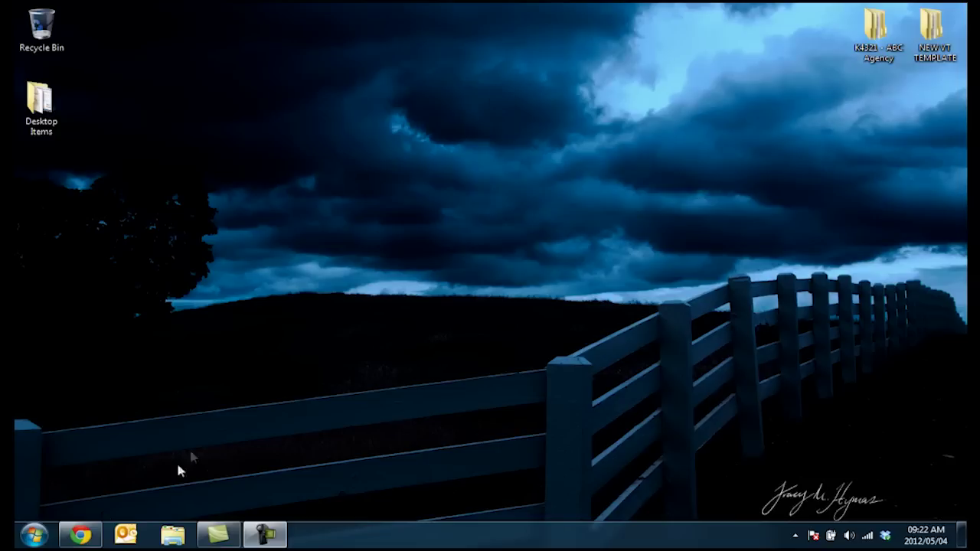
# - Restore the FloorPlanner - Google Chrome window from the taskbar to show its Welcome dialog
pyautogui.moveTo(79, 540)
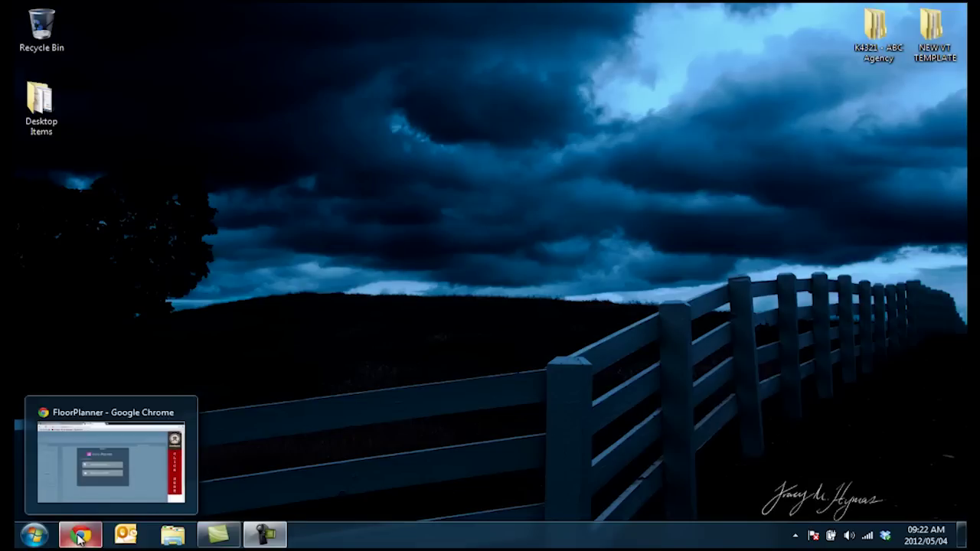
pyautogui.click(80, 539)
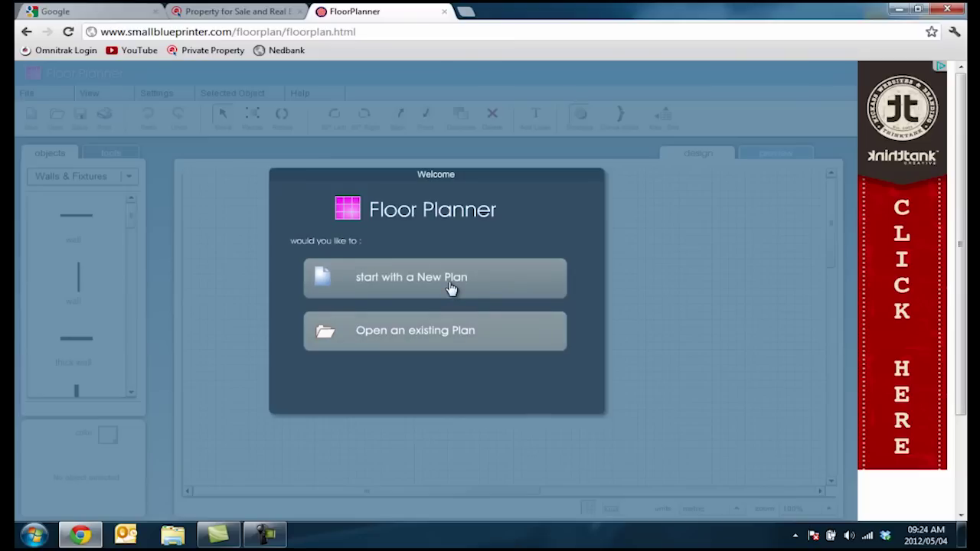
# - Start a new plan, glance at the preview tab, and return to the grid with Walls & Fixtures
pyautogui.click(450, 288)
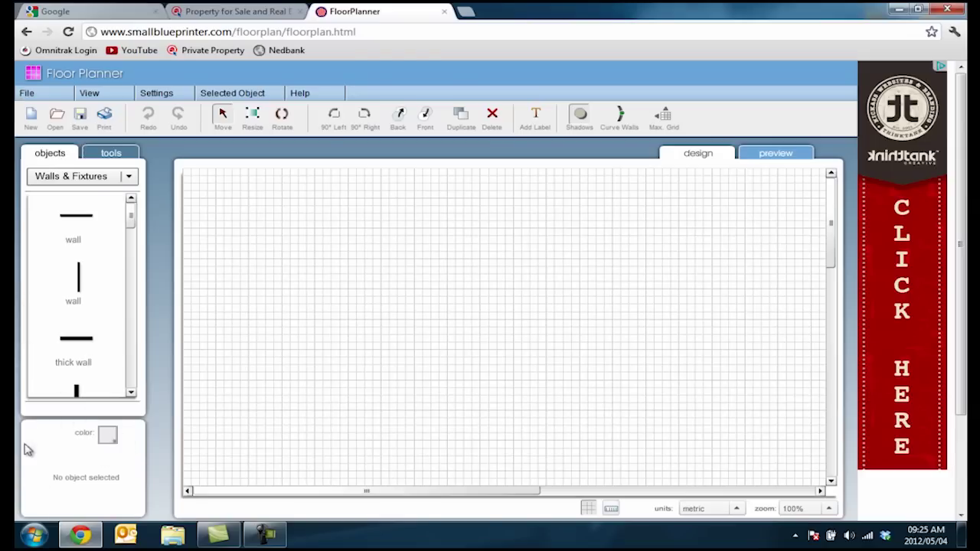
pyautogui.click(130, 178)
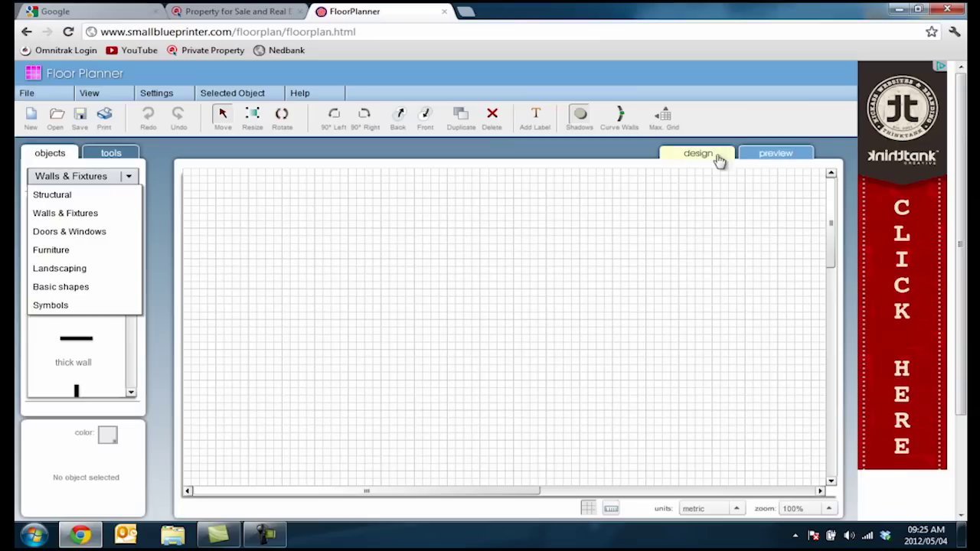
pyautogui.click(763, 157)
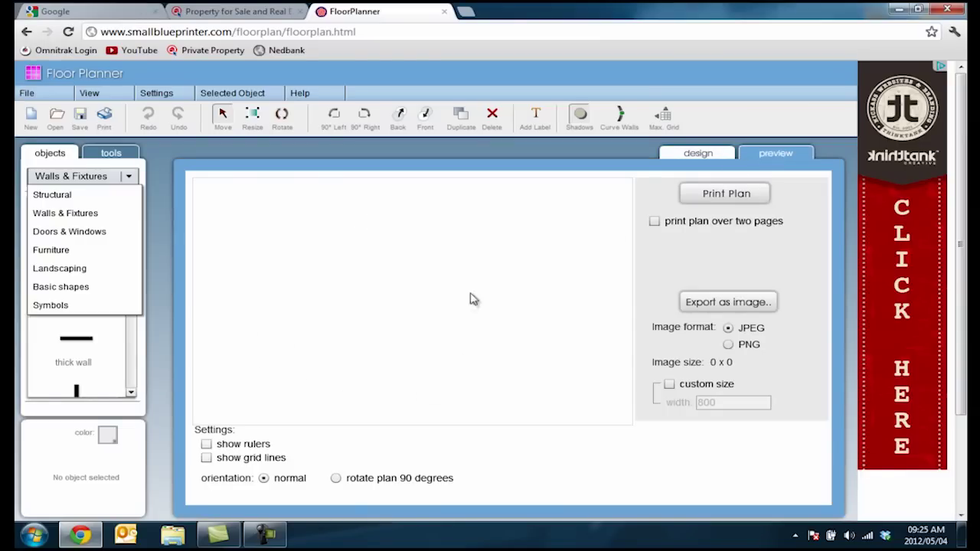
pyautogui.click(699, 154)
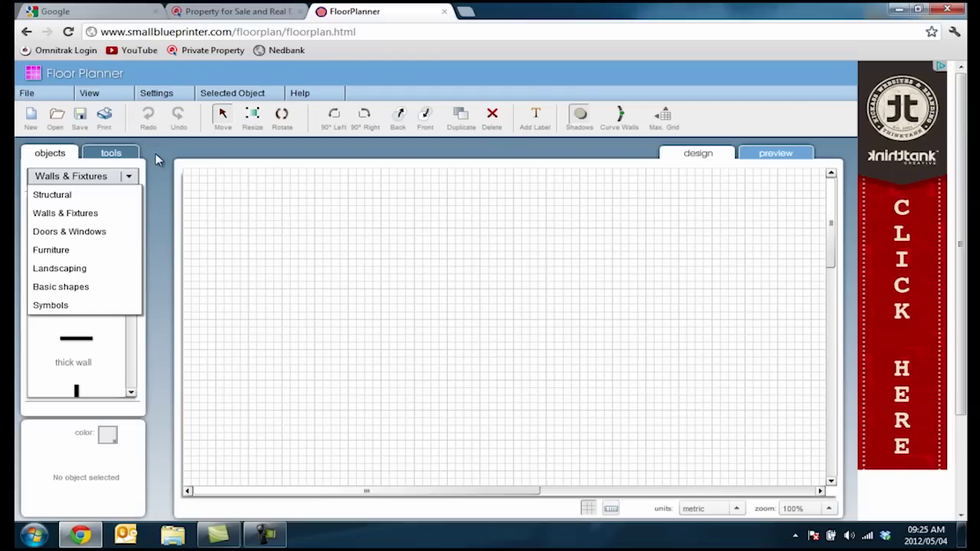
pyautogui.click(95, 214)
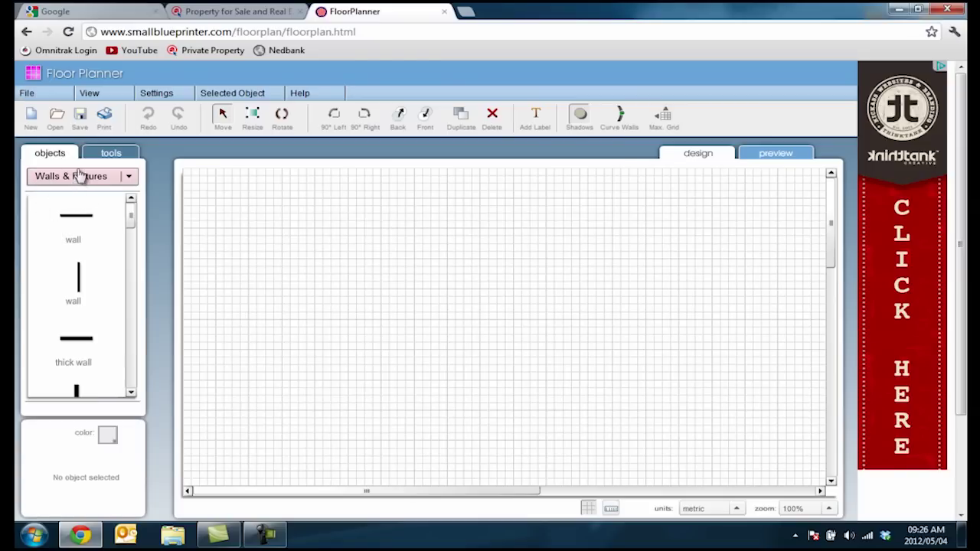
# - Place a horizontal wall on the grid and resize it to about 4.88m
pyautogui.moveTo(79, 221); pyautogui.dragTo(470, 235)
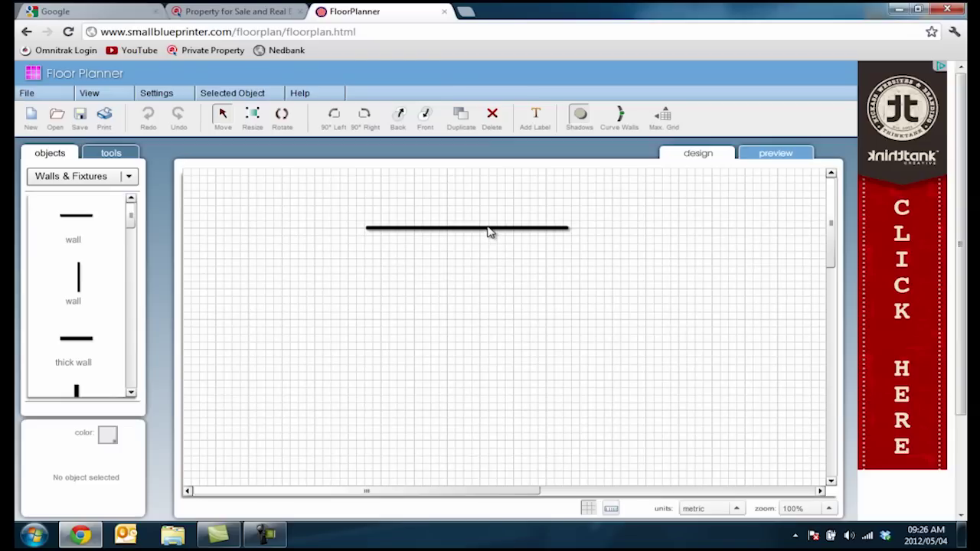
pyautogui.click(491, 228)
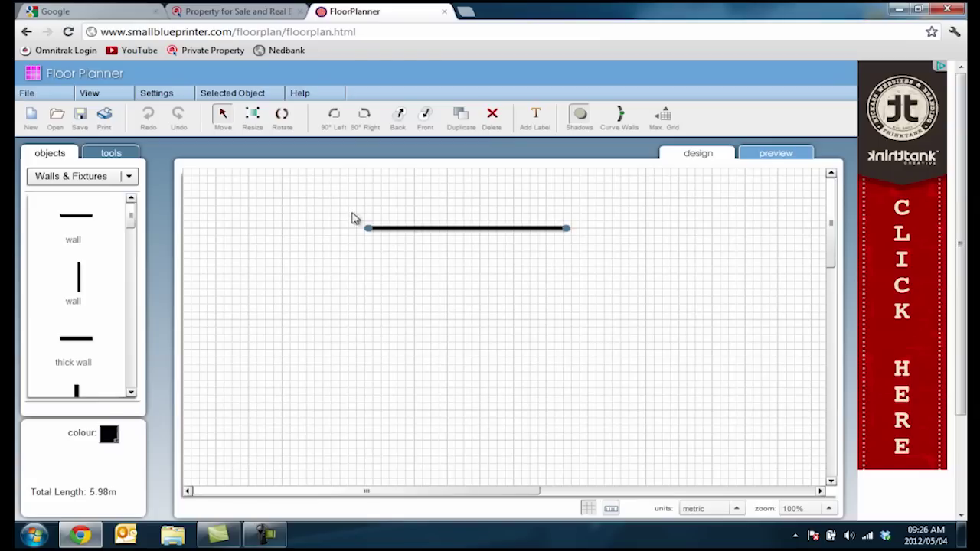
pyautogui.moveTo(368, 230); pyautogui.dragTo(391, 235)
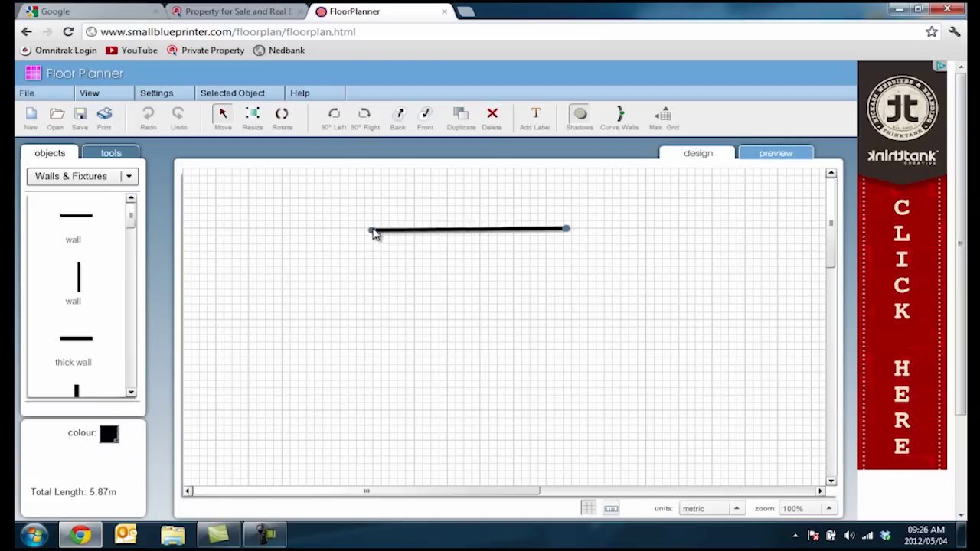
pyautogui.moveTo(375, 232)
pyautogui.mouseDown()
pyautogui.moveTo(362, 233)
pyautogui.moveTo(378, 231)
pyautogui.mouseUp()
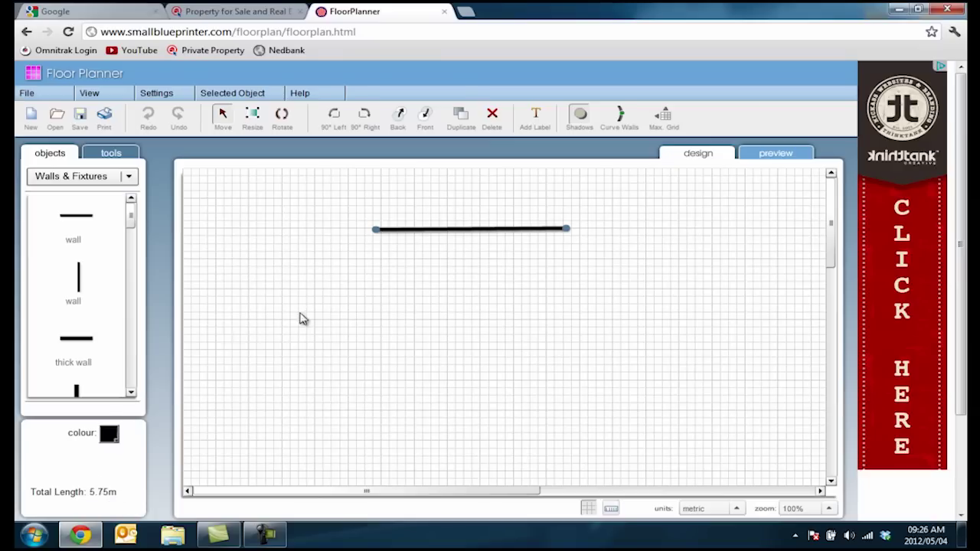
pyautogui.moveTo(378, 233); pyautogui.dragTo(408, 234)
# - Add a 3.49m vertical wall joined to the horizontal wall's left end, then select both
pyautogui.moveTo(86, 217); pyautogui.dragTo(499, 302)
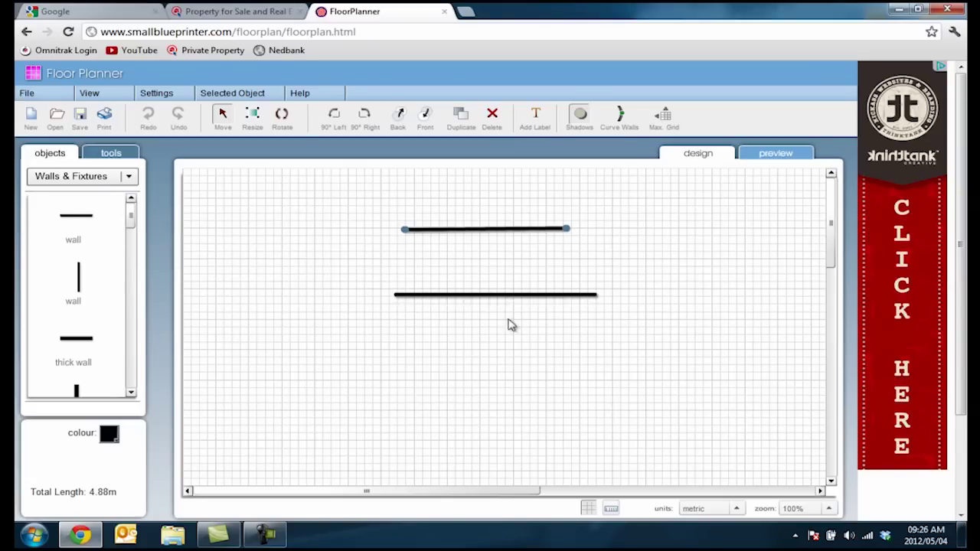
pyautogui.click(539, 301)
pyautogui.moveTo(597, 297); pyautogui.dragTo(398, 406)
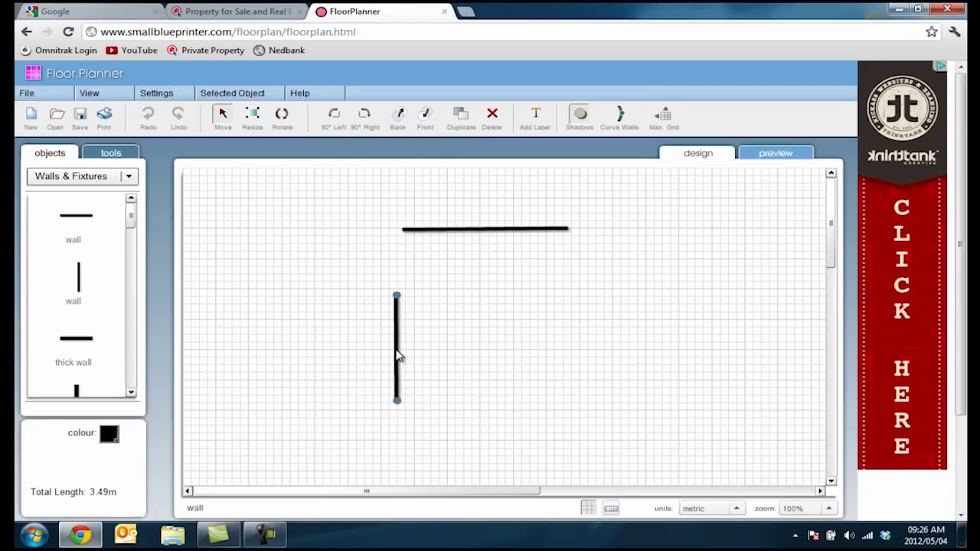
pyautogui.moveTo(398, 354); pyautogui.dragTo(405, 293)
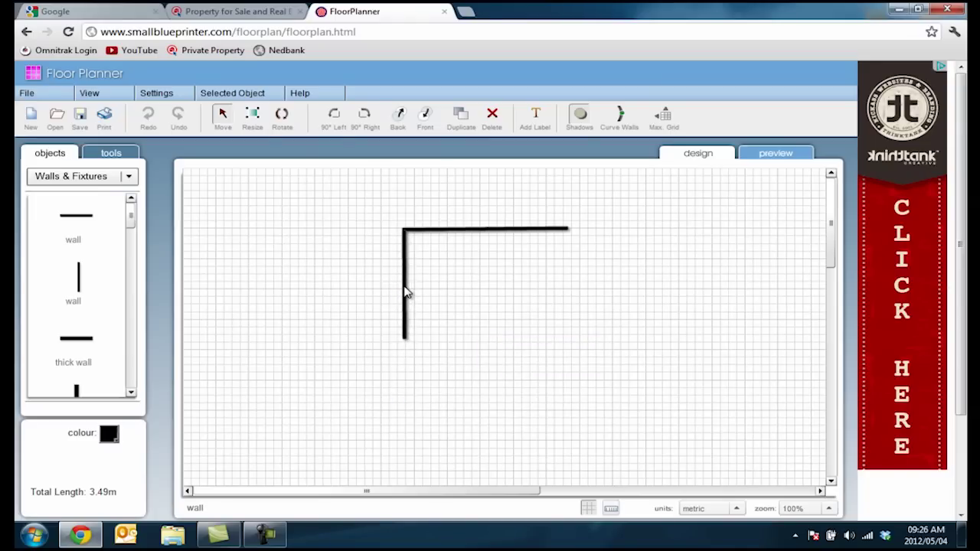
pyautogui.click(505, 301)
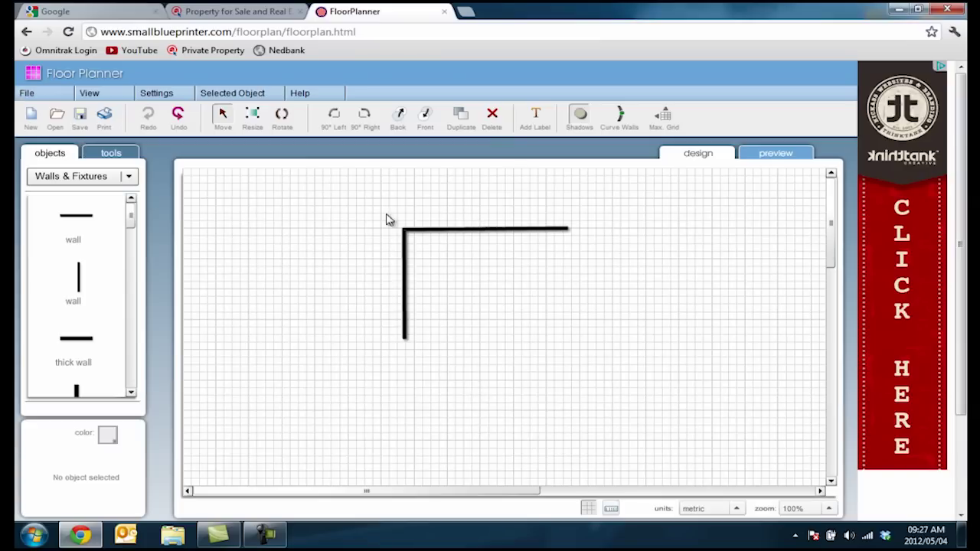
pyautogui.moveTo(374, 216); pyautogui.dragTo(613, 385)
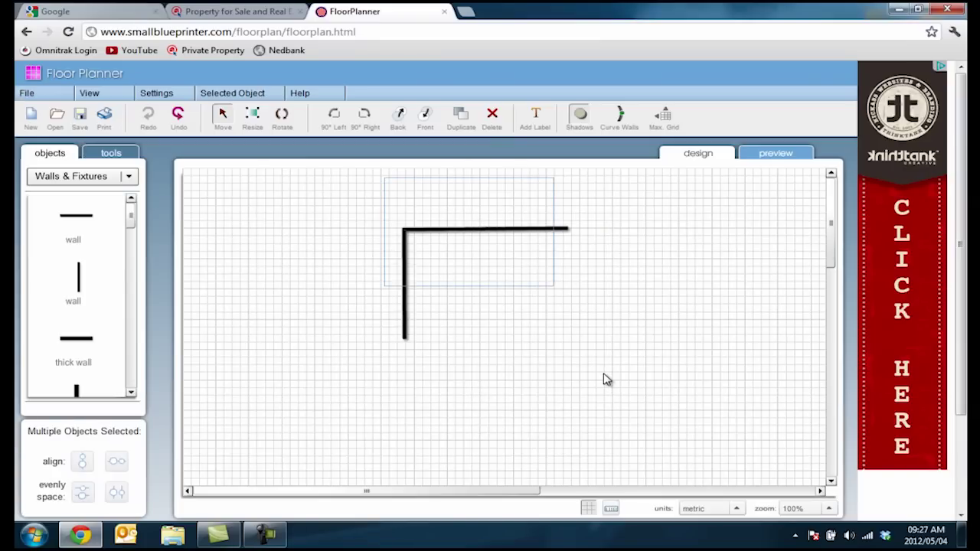
# - Delete both practice walls and set the wall drawing style to a thick black line
pyautogui.press('Delete')
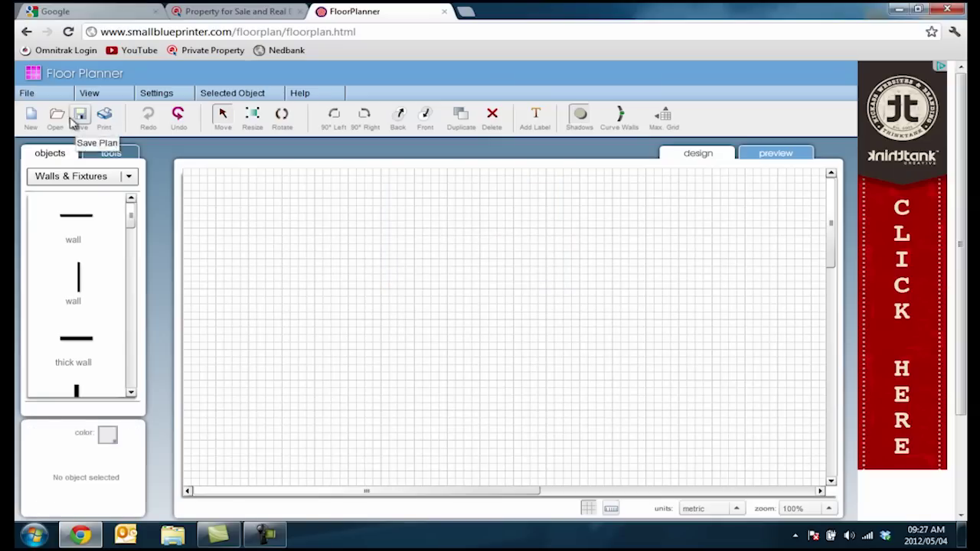
pyautogui.click(111, 153)
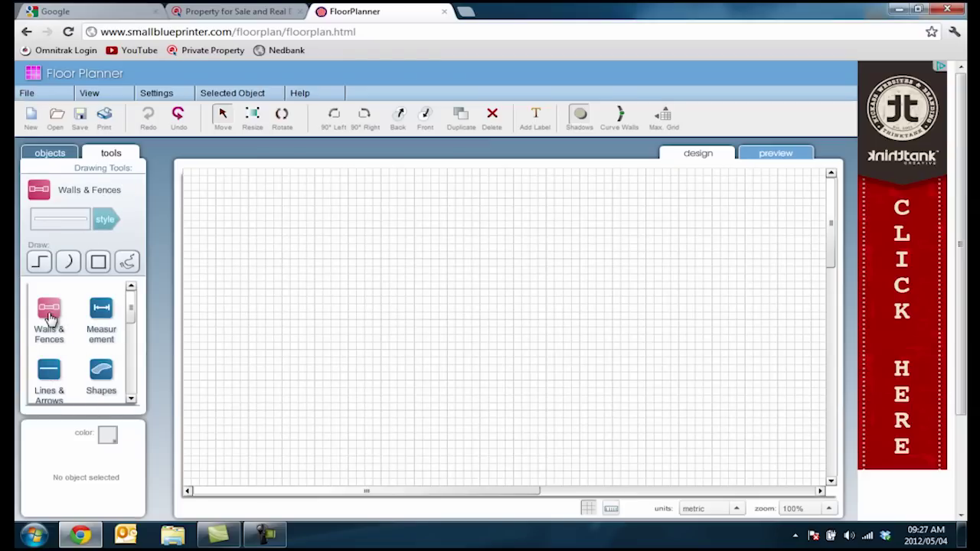
pyautogui.click(106, 222)
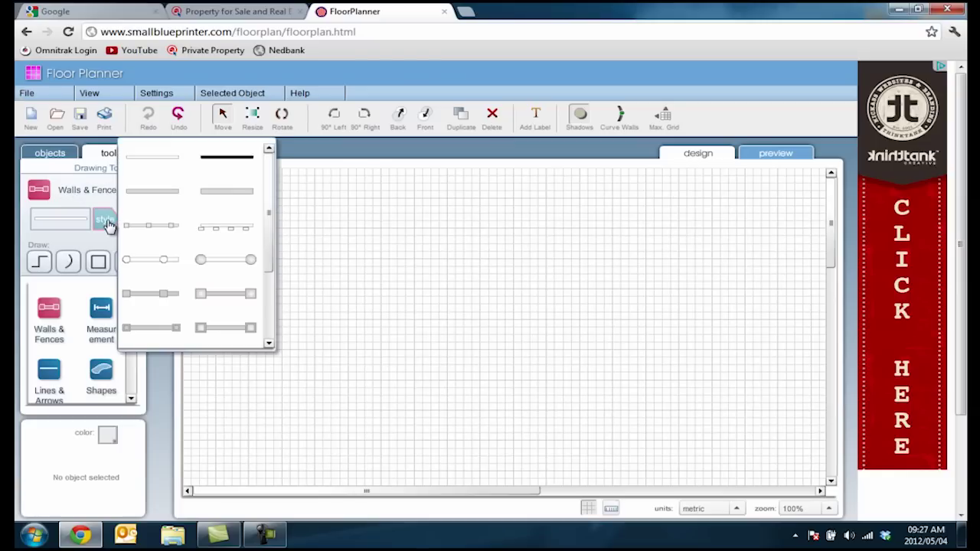
pyautogui.click(228, 162)
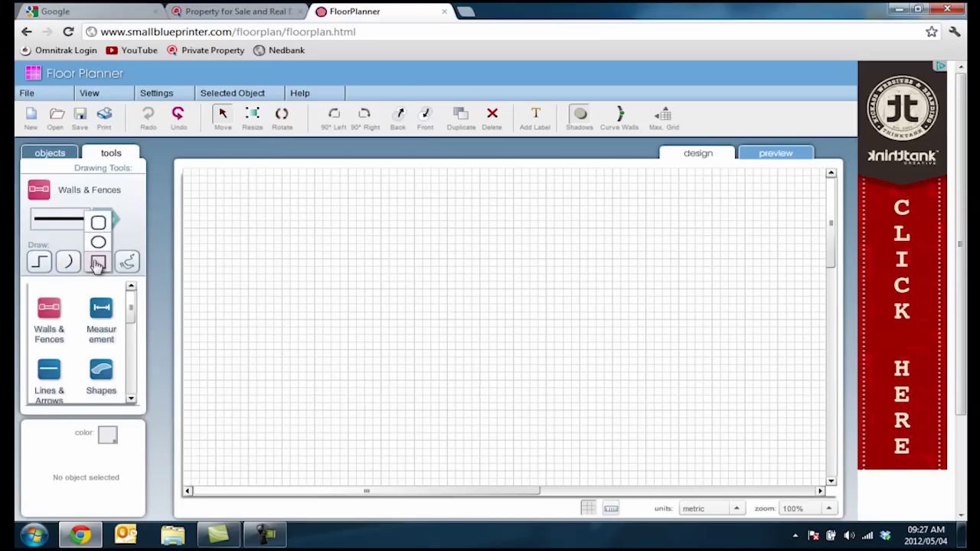
# - Draw a 3m by 3m square room with thick straight walls
pyautogui.click(40, 263)
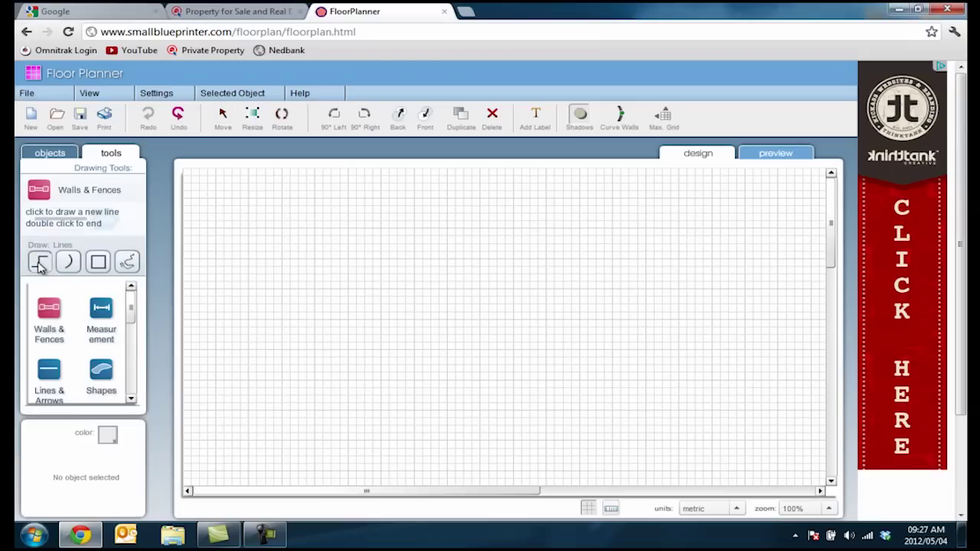
pyautogui.click(299, 208)
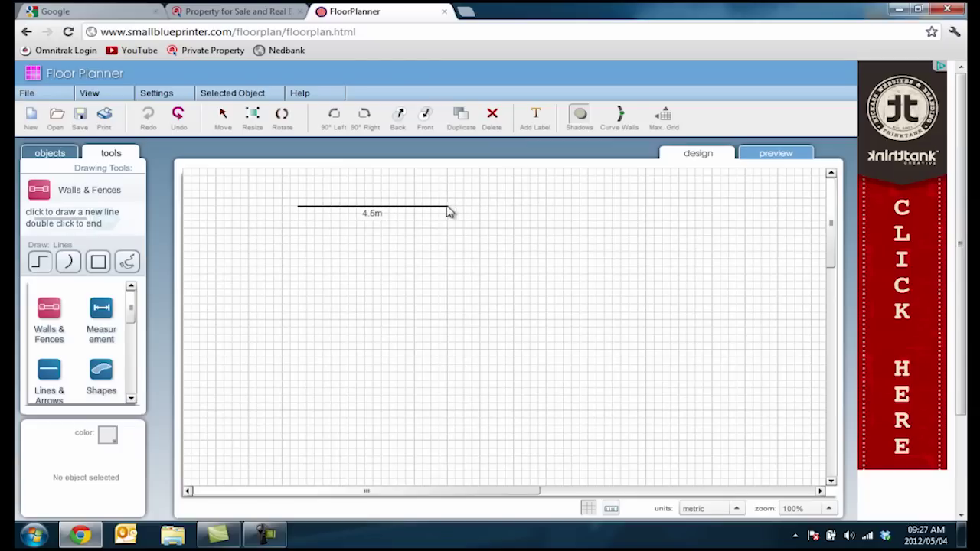
pyautogui.click(398, 206)
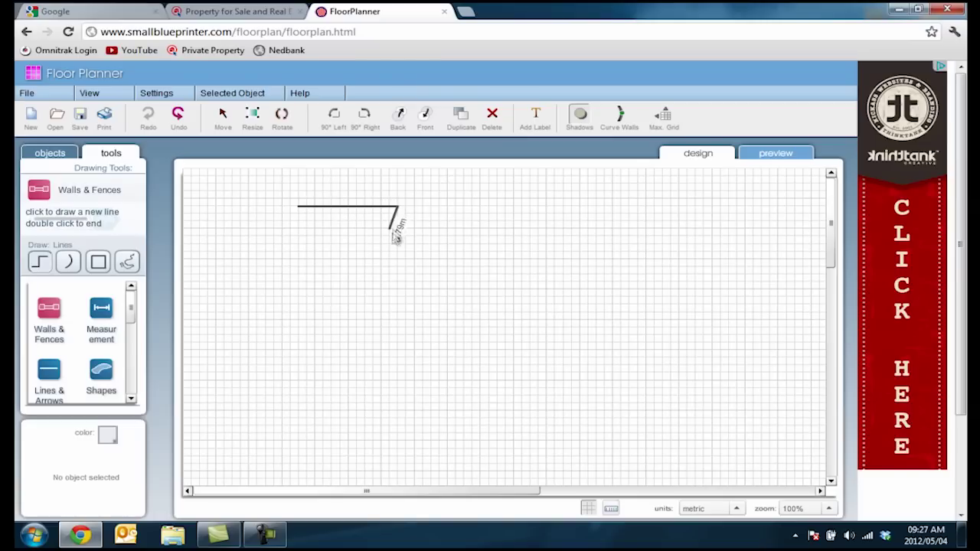
pyautogui.click(398, 297)
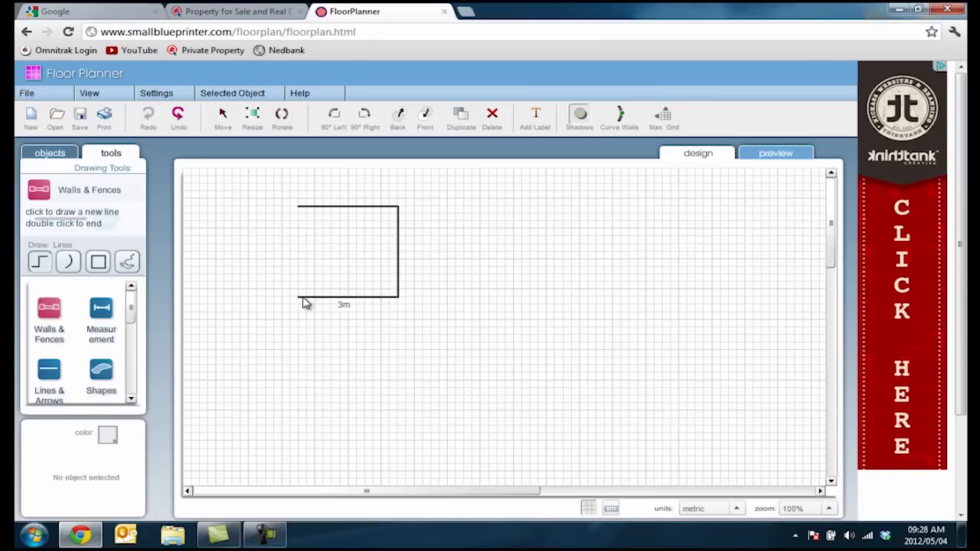
pyautogui.click(302, 301)
pyautogui.doubleClick(303, 214)
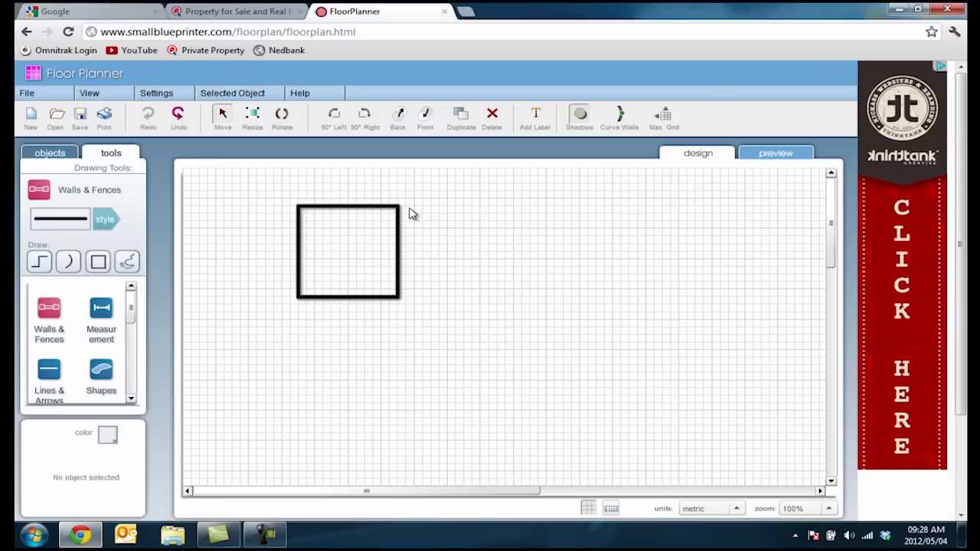
# - Draw a 4m-wide rectangular room adjoining the square's right side
pyautogui.click(41, 262)
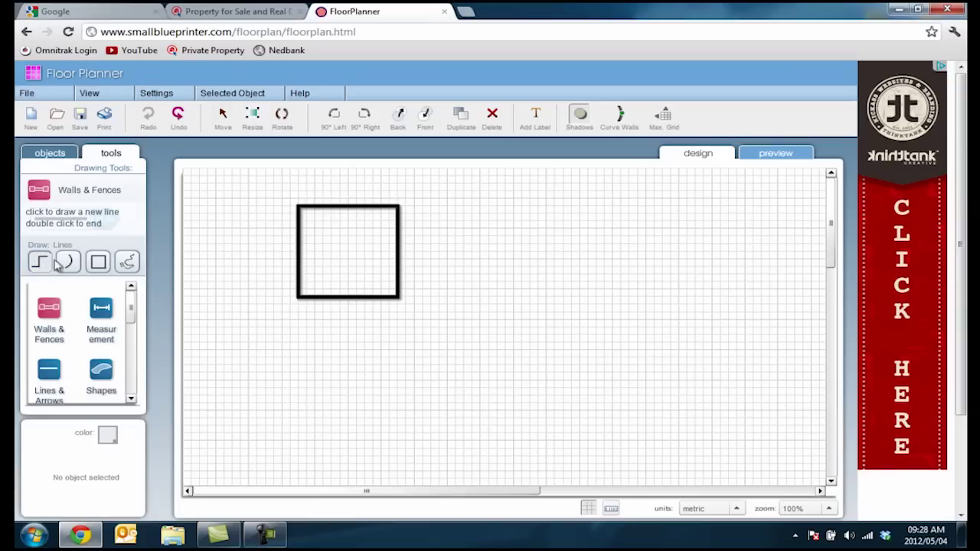
pyautogui.click(399, 212)
pyautogui.click(533, 213)
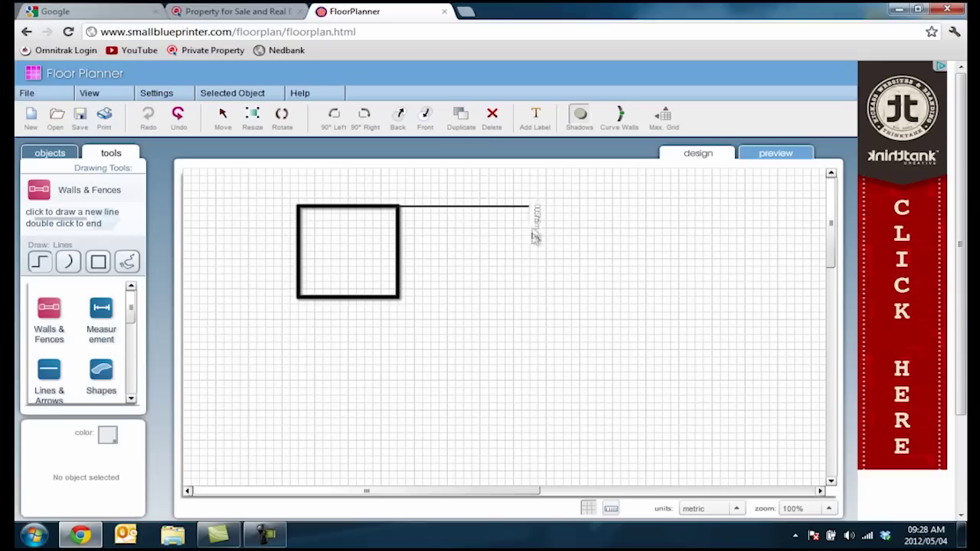
pyautogui.click(532, 329)
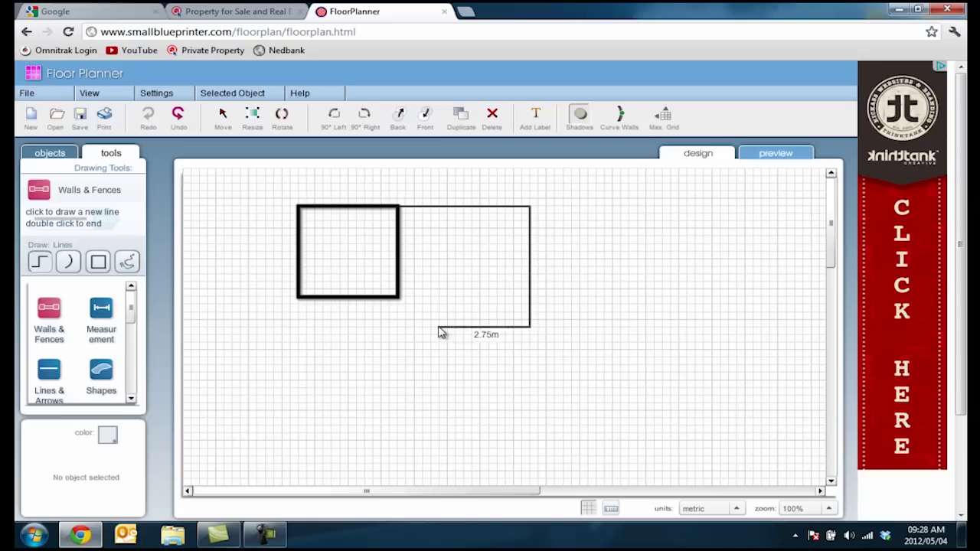
pyautogui.click(397, 329)
pyautogui.doubleClick(397, 300)
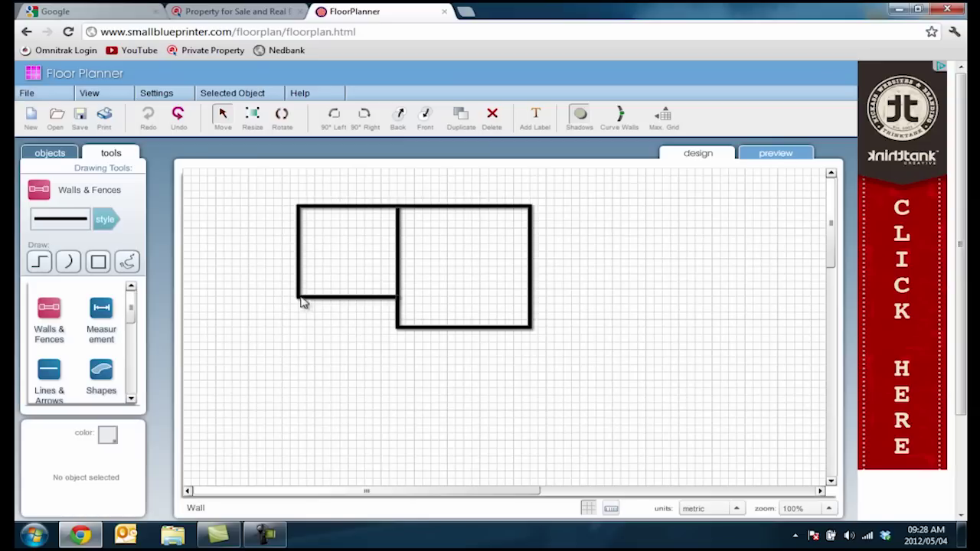
# - Draw a small room directly beneath the square room
pyautogui.click(39, 262)
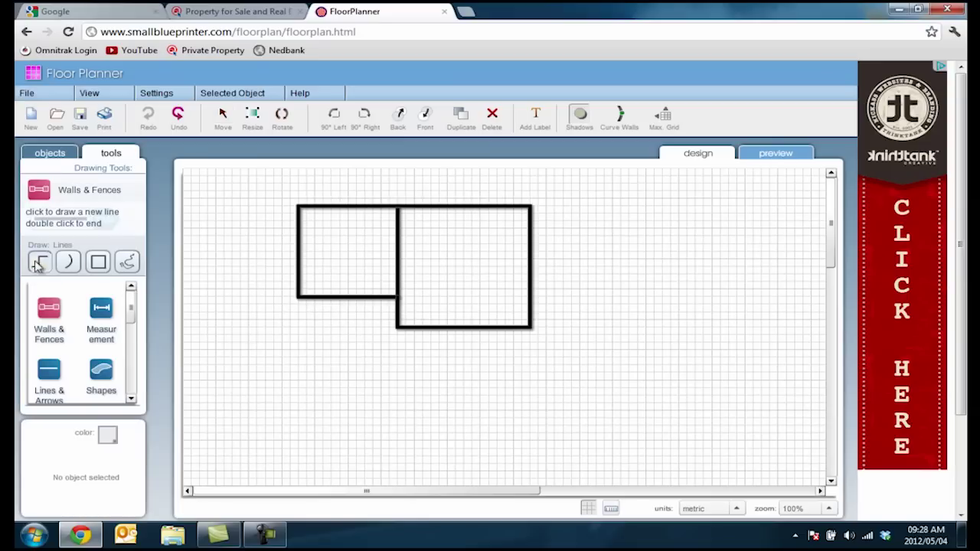
pyautogui.click(299, 297)
pyautogui.click(298, 386)
pyautogui.click(366, 387)
pyautogui.doubleClick(365, 297)
# - Enclose a room beneath the larger right-hand room
pyautogui.scroll(-3, 534, 247)
pyautogui.click(530, 187)
pyautogui.click(530, 277)
pyautogui.click(430, 278)
pyautogui.doubleClick(431, 186)
# - Add another room below the lower-right room
pyautogui.click(830, 356)
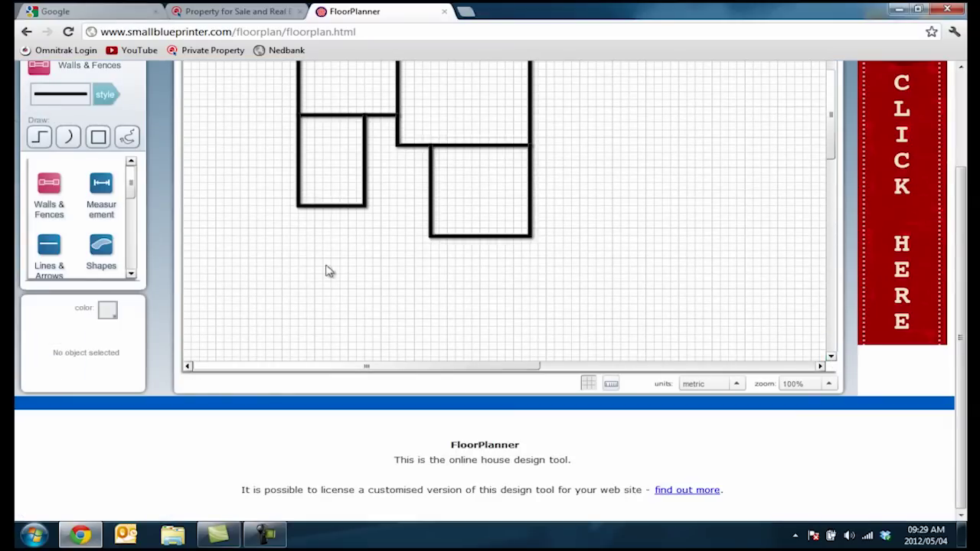
pyautogui.click(39, 136)
pyautogui.click(530, 237)
pyautogui.click(528, 329)
pyautogui.click(430, 330)
pyautogui.doubleClick(431, 237)
# - Draw a new room under the lower-left room
pyautogui.scroll(-2, 516, 274)
pyautogui.scroll(3, 519, 262)
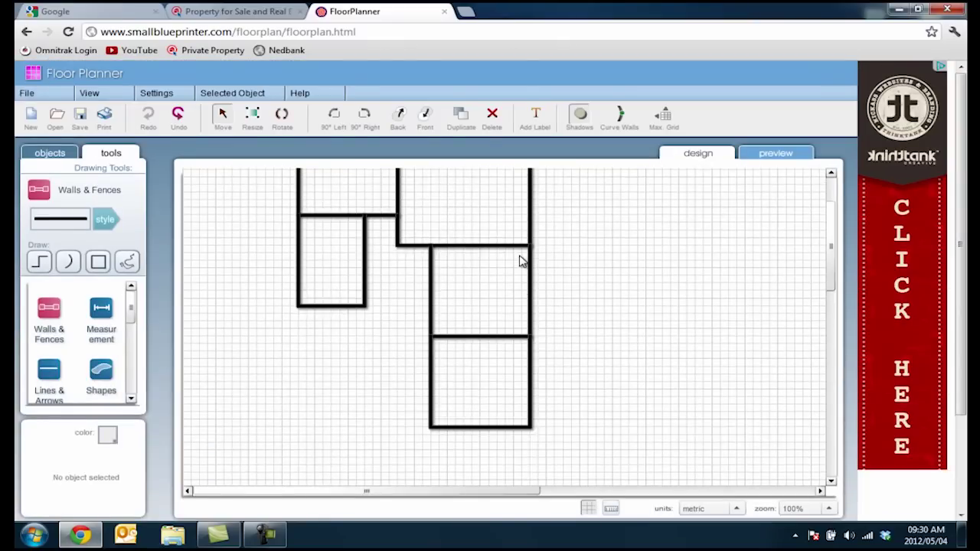
pyautogui.scroll(-3, 519, 261)
pyautogui.scroll(3, 519, 262)
pyautogui.click(366, 257)
pyautogui.click(397, 256)
pyautogui.click(397, 389)
pyautogui.click(298, 389)
pyautogui.doubleClick(298, 257)
# - Draw one wide room spanning the bottom of the house
pyautogui.scroll(-3, 376, 280)
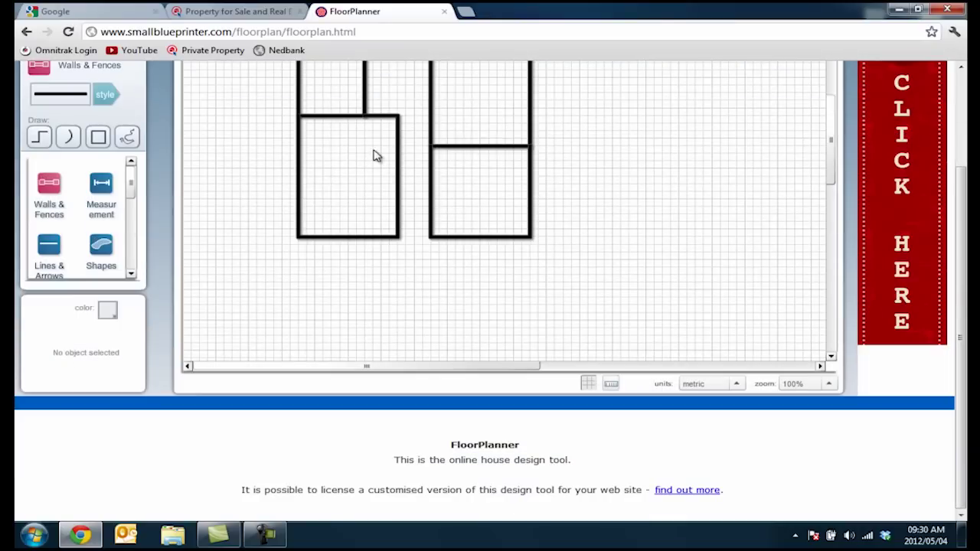
pyautogui.click(39, 138)
pyautogui.click(298, 238)
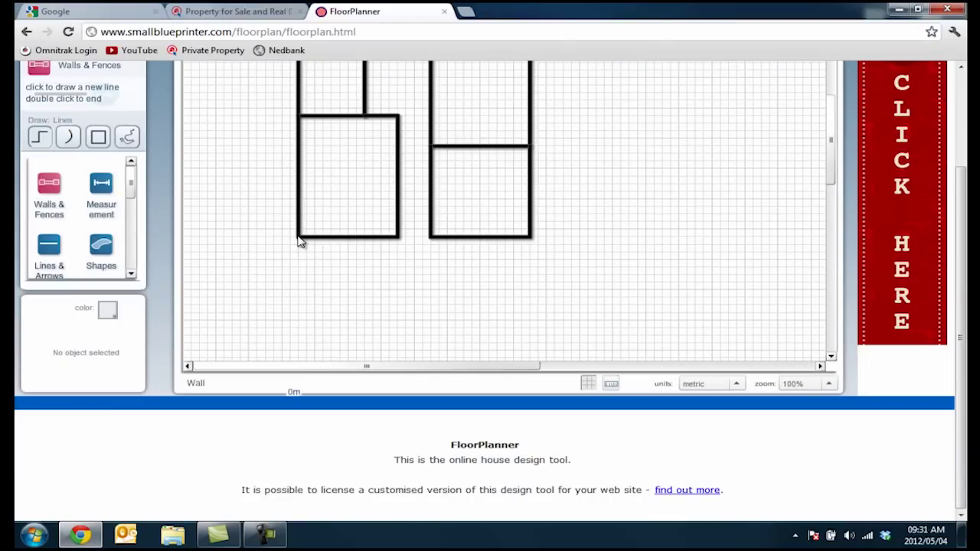
pyautogui.scroll(-3, 299, 241)
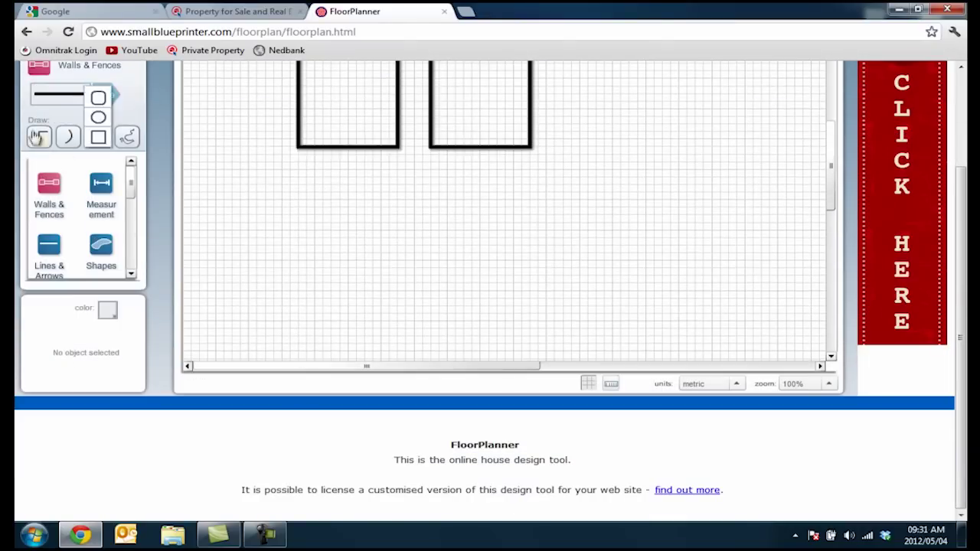
pyautogui.click(299, 277)
pyautogui.click(671, 277)
pyautogui.click(671, 146)
pyautogui.doubleClick(534, 147)
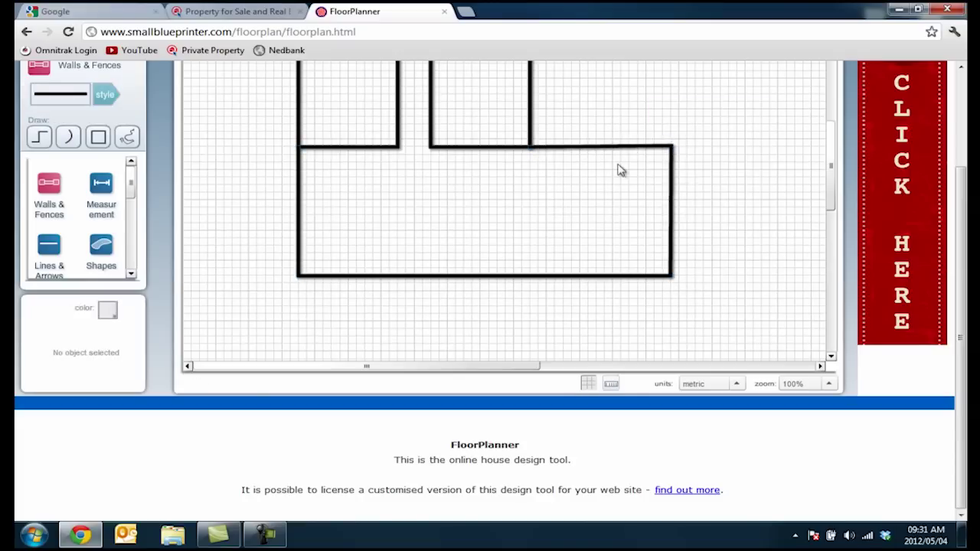
pyautogui.click(672, 149)
pyautogui.scroll(-1, 605, 192)
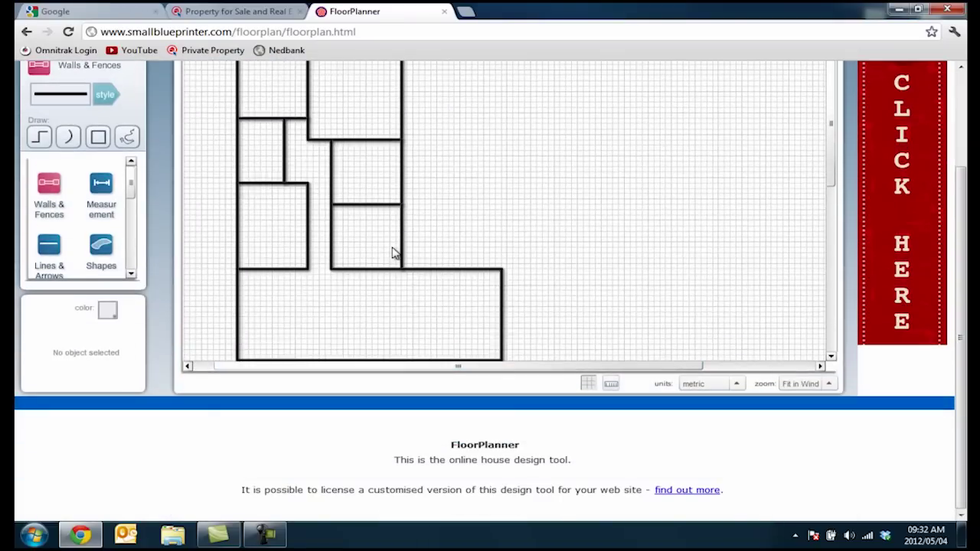
pyautogui.scroll(-1, 393, 252)
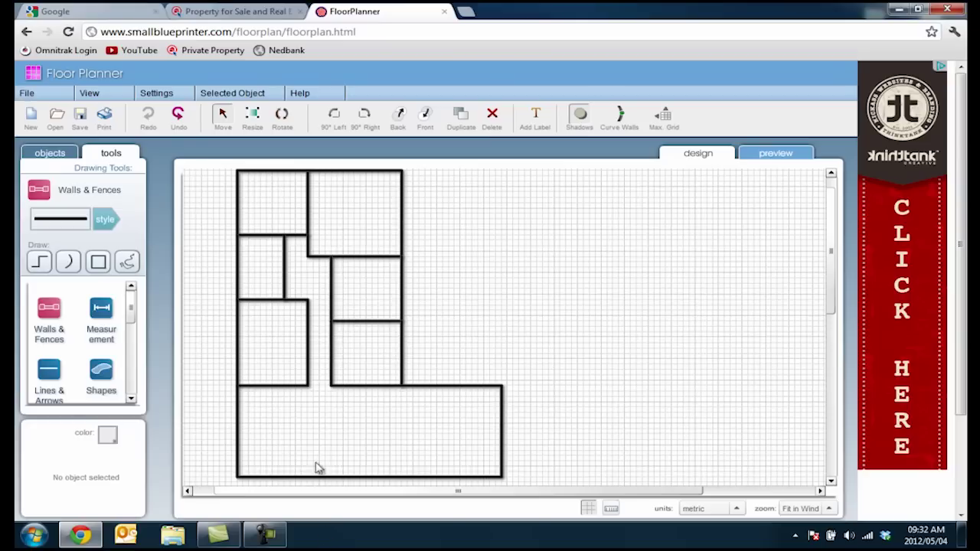
# - Place a Doors & Windows door on the large room's bottom wall
pyautogui.click(51, 154)
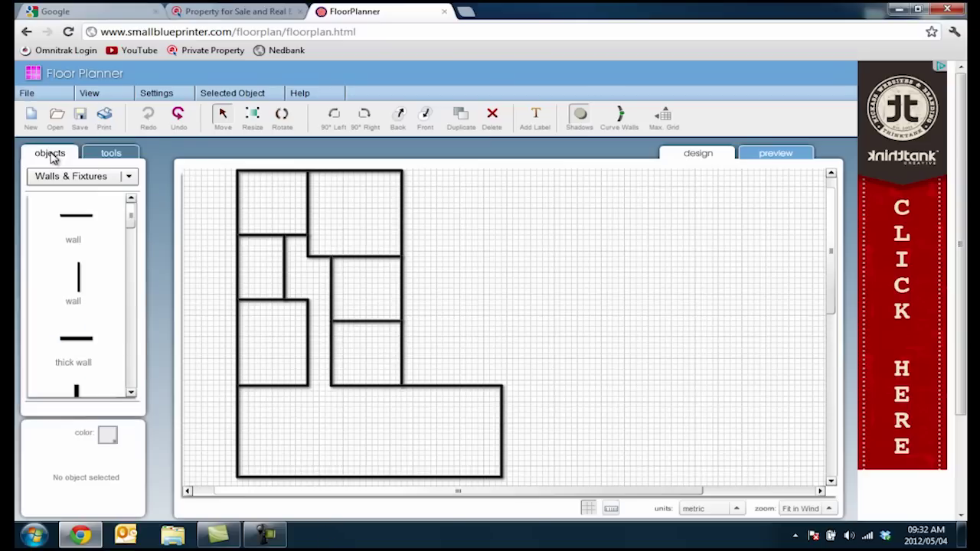
pyautogui.click(107, 177)
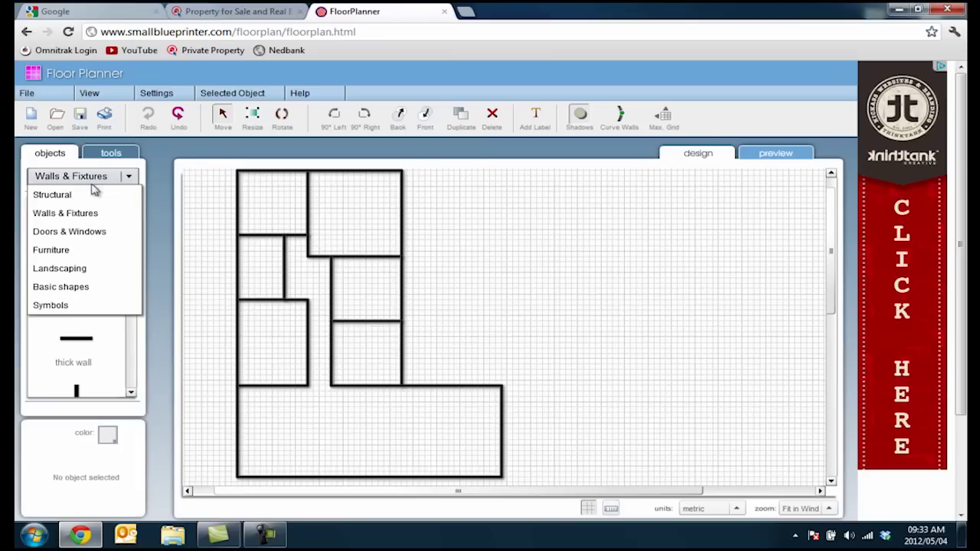
pyautogui.click(73, 232)
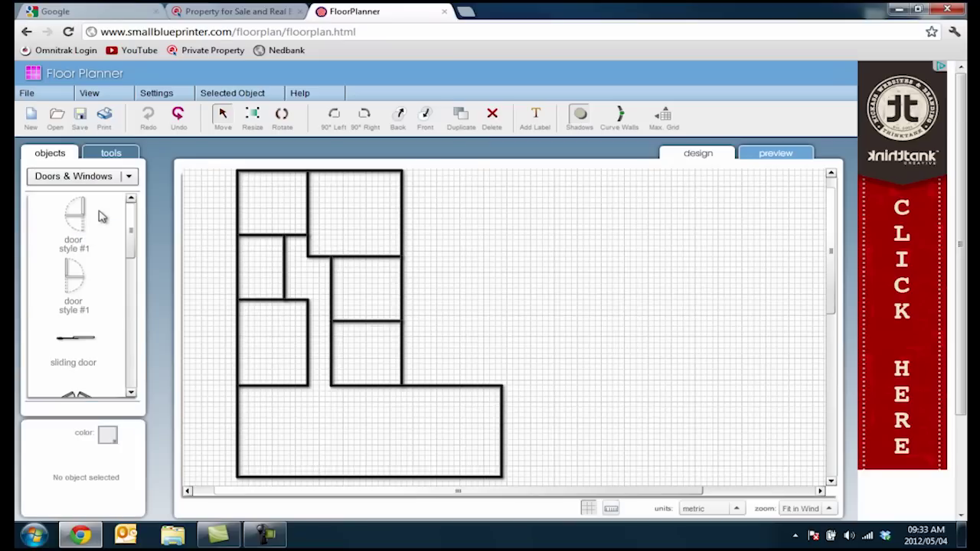
pyautogui.moveTo(130, 228); pyautogui.dragTo(136, 306)
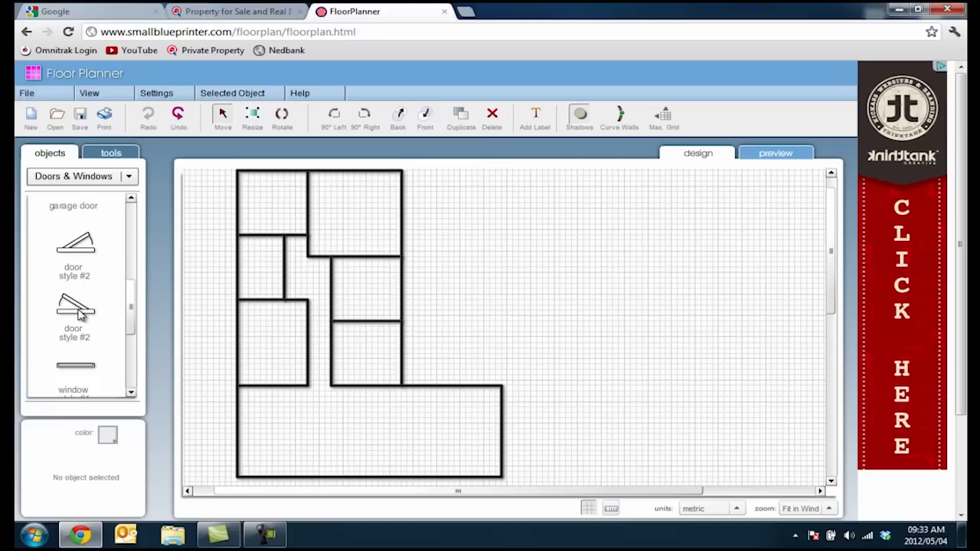
pyautogui.moveTo(81, 314); pyautogui.dragTo(471, 473)
# - Add doors to the inner room walls, including one in the upper-left room
pyautogui.moveTo(76, 314); pyautogui.dragTo(281, 263)
pyautogui.moveTo(82, 320); pyautogui.dragTo(331, 299)
pyautogui.moveTo(82, 310); pyautogui.dragTo(335, 334)
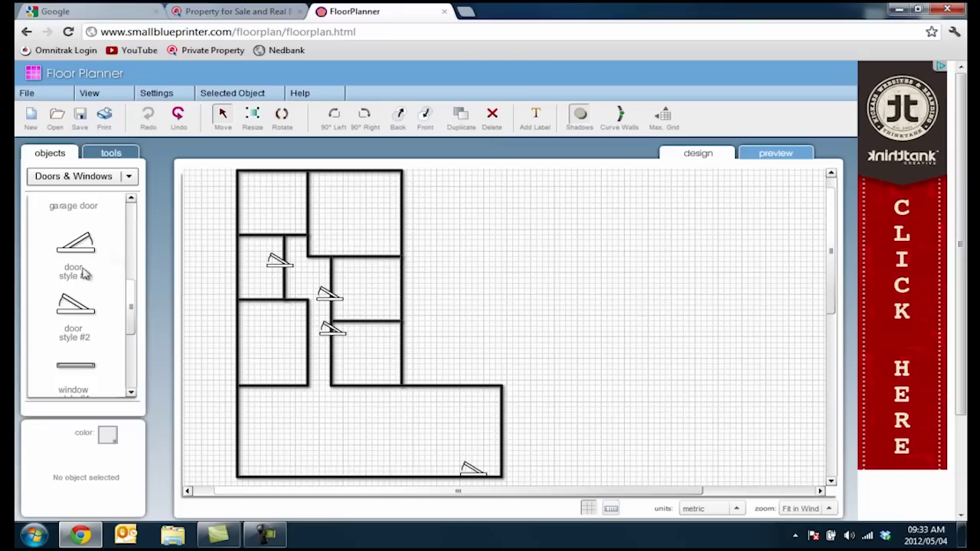
pyautogui.moveTo(77, 310); pyautogui.dragTo(305, 238)
# - Add a sliding door to the large bottom room's upper wall
pyautogui.click(237, 262)
pyautogui.scroll(5, 131, 245)
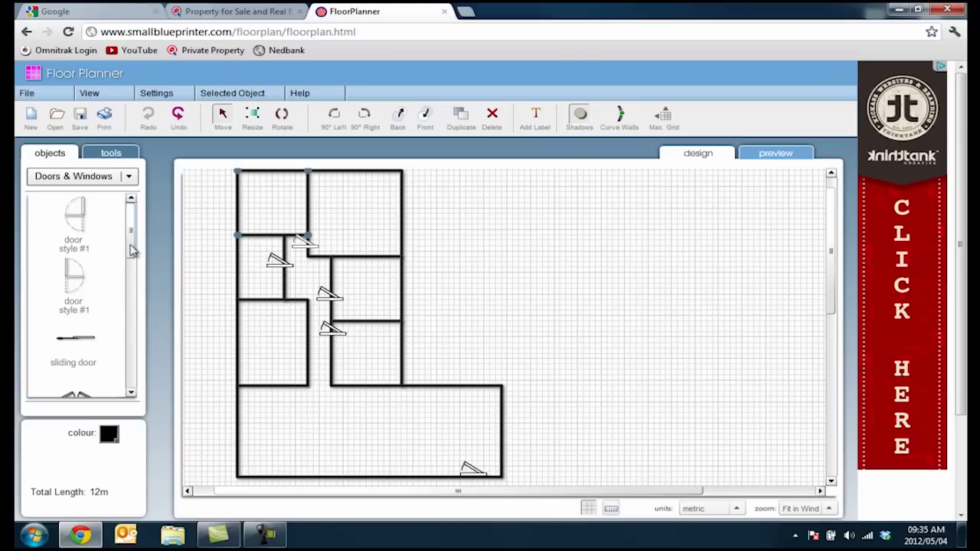
pyautogui.moveTo(85, 299); pyautogui.dragTo(446, 391)
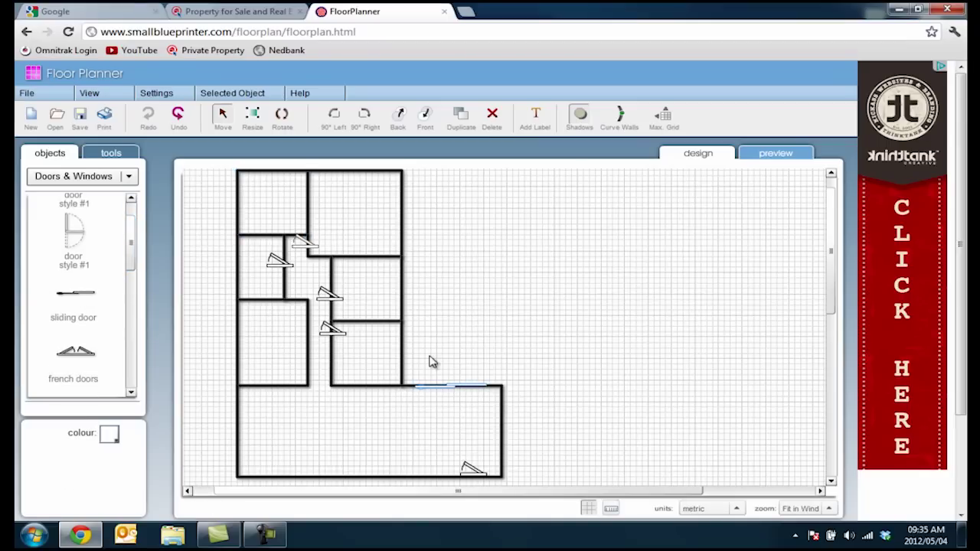
pyautogui.moveTo(130, 258); pyautogui.dragTo(242, 317)
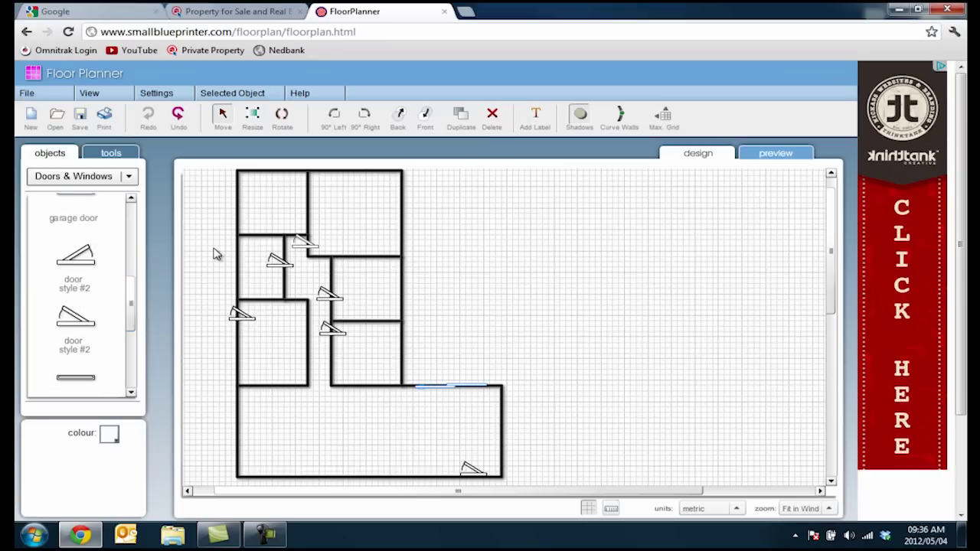
pyautogui.click(499, 273)
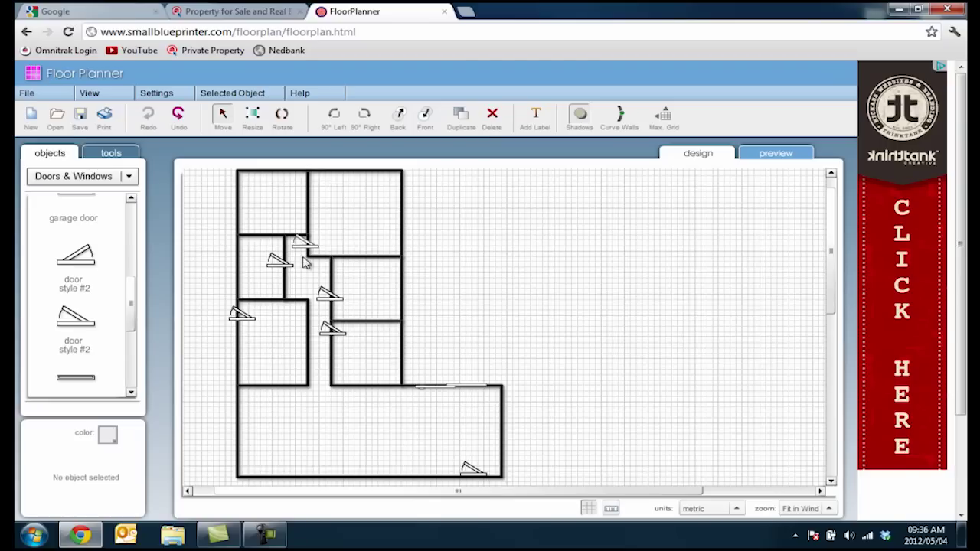
# - Switch the plan's zoom from fit-to-window to 100%
pyautogui.scroll(-2, 312, 269)
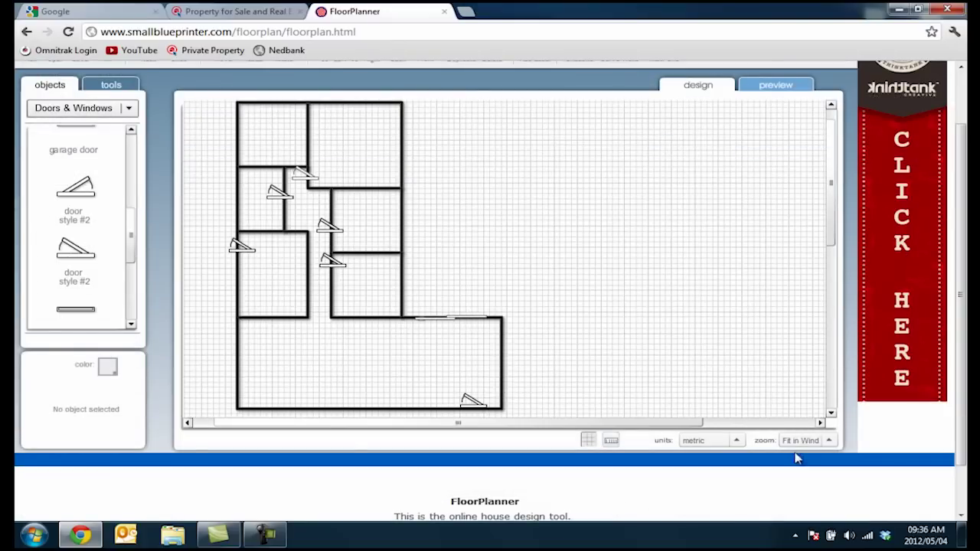
pyautogui.click(829, 443)
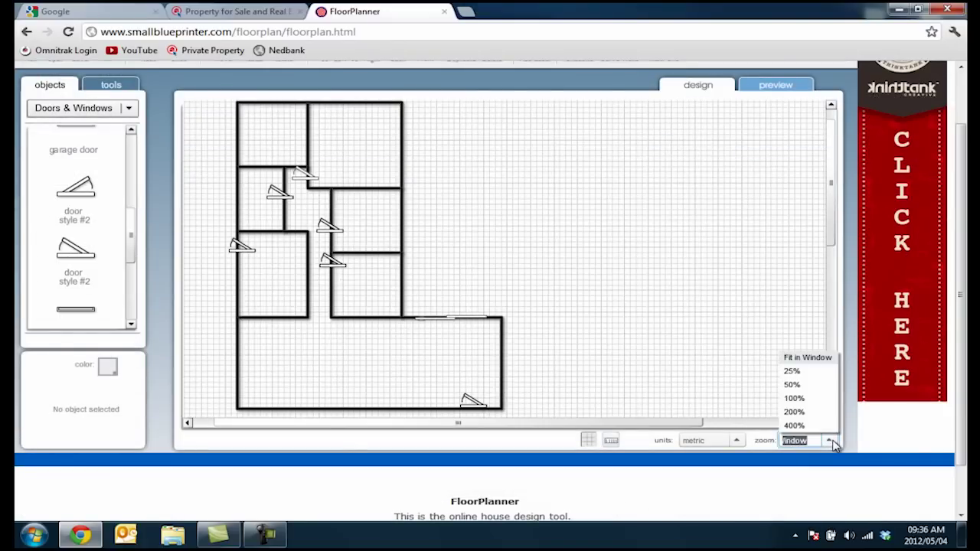
pyautogui.click(798, 399)
pyautogui.scroll(2, 405, 252)
pyautogui.scroll(-2, 400, 264)
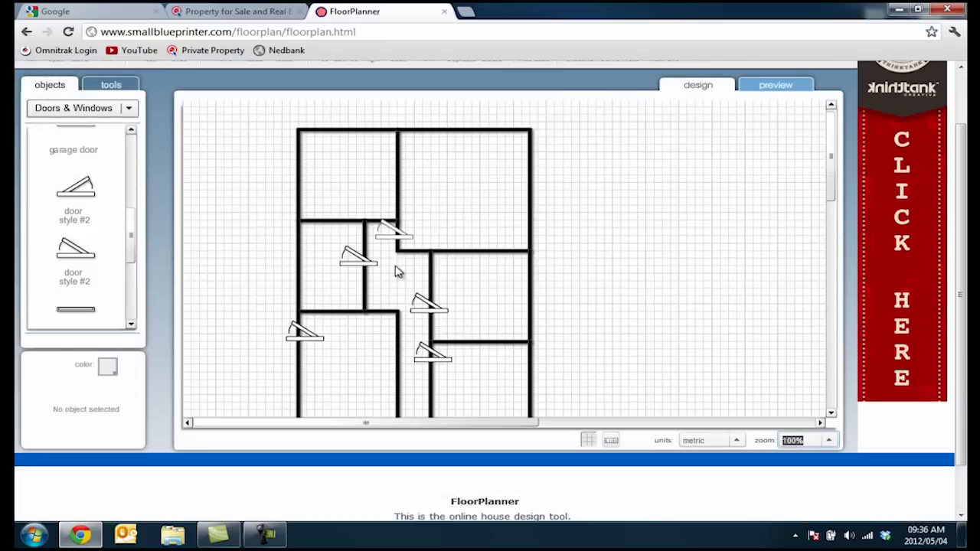
pyautogui.click(453, 225)
pyautogui.scroll(2, 453, 225)
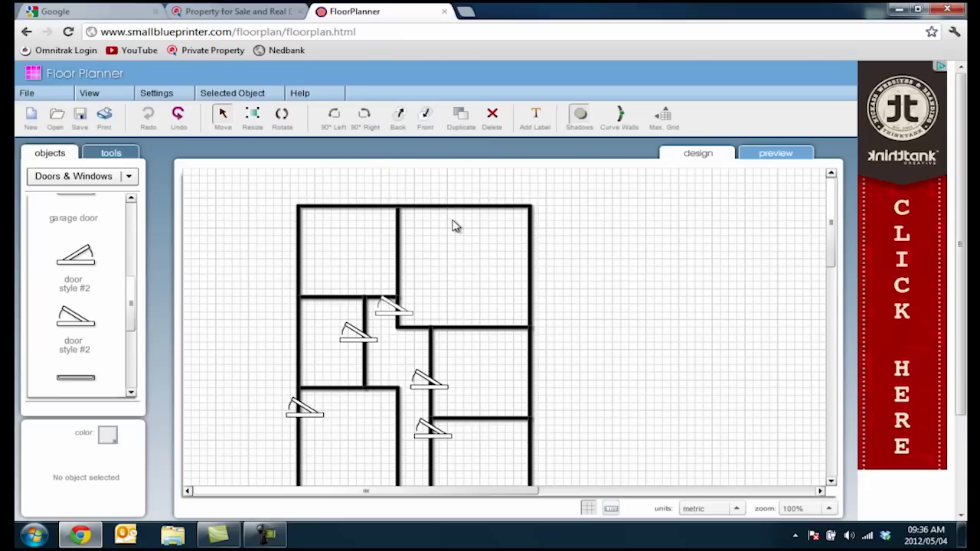
# - Rotate the junction door three quarter-turns and move it into the corner
pyautogui.click(398, 320)
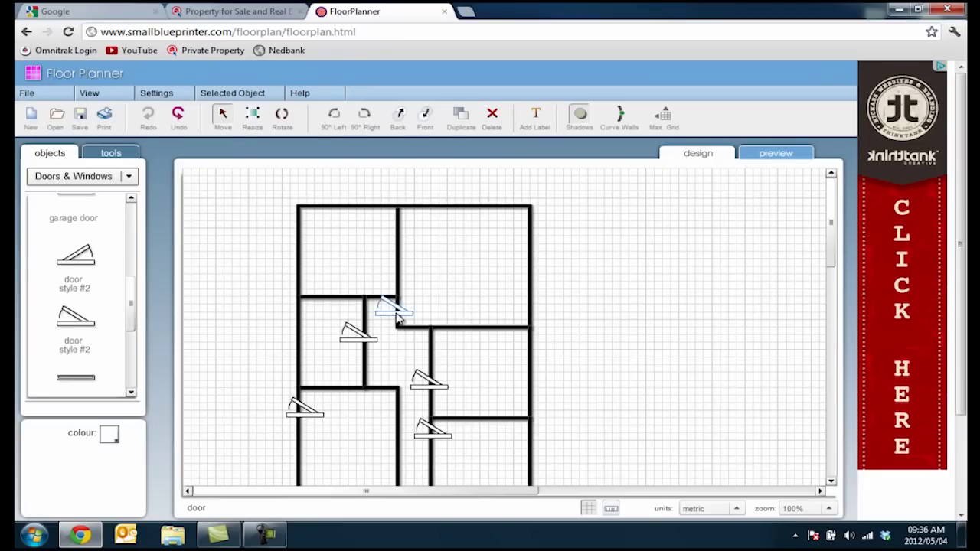
pyautogui.click(334, 115)
pyautogui.click(335, 115)
pyautogui.click(334, 115)
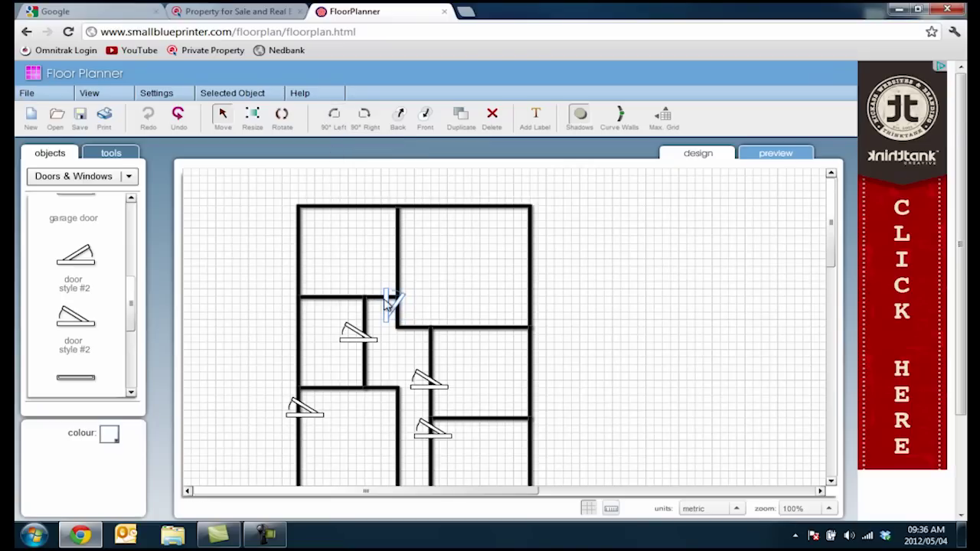
pyautogui.moveTo(388, 305)
pyautogui.mouseDown()
pyautogui.moveTo(406, 310)
pyautogui.moveTo(399, 314)
pyautogui.mouseUp()
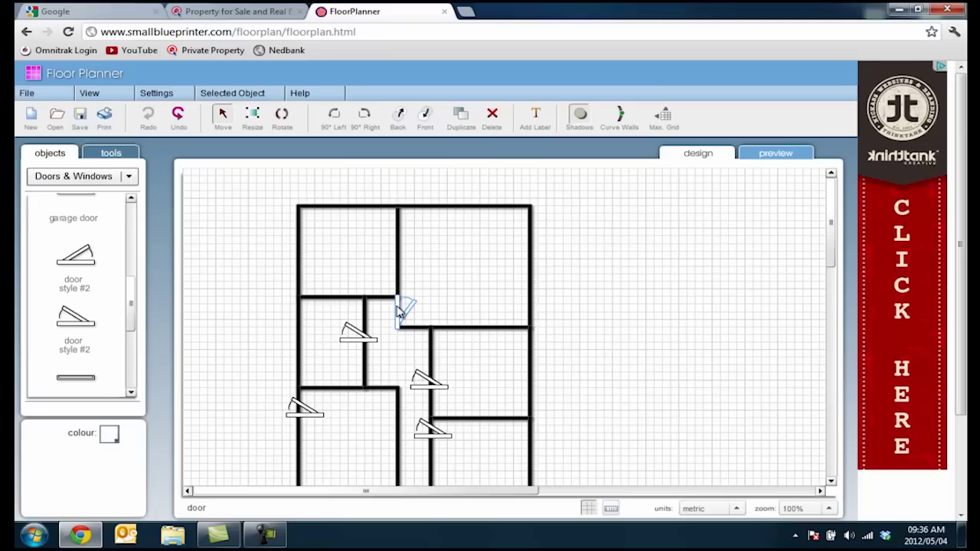
# - Turn the two corridor doors upright and slide them onto their walls
pyautogui.click(368, 338)
pyautogui.click(334, 114)
pyautogui.moveTo(370, 336); pyautogui.dragTo(369, 346)
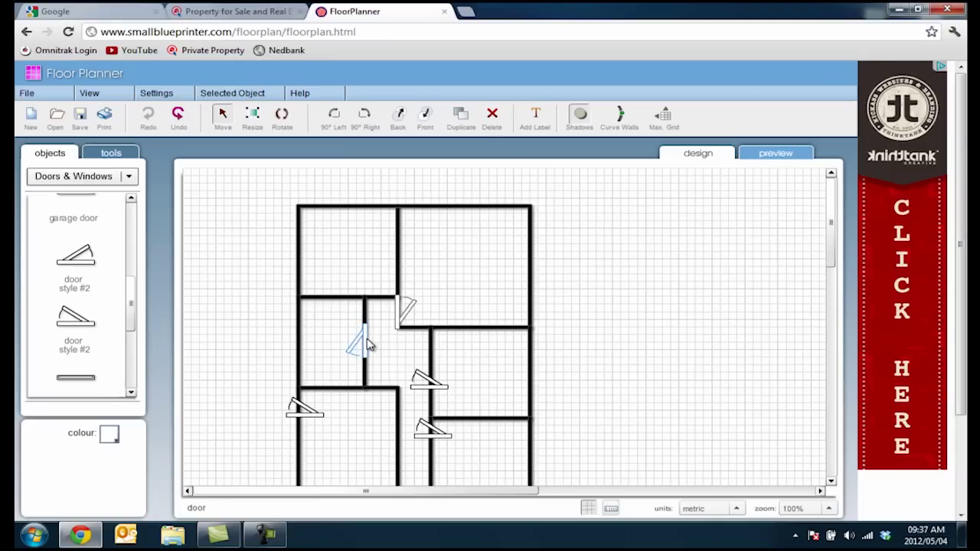
pyautogui.click(430, 381)
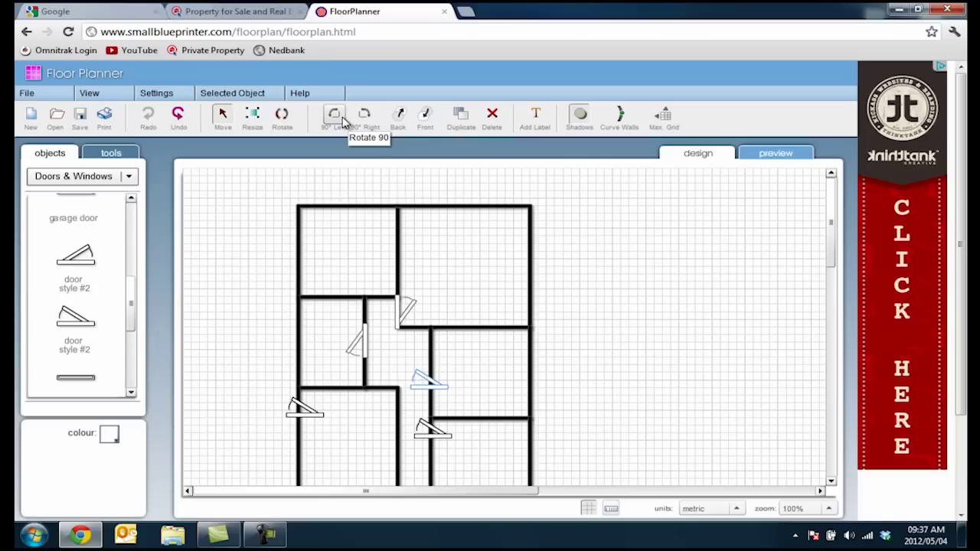
pyautogui.click(363, 116)
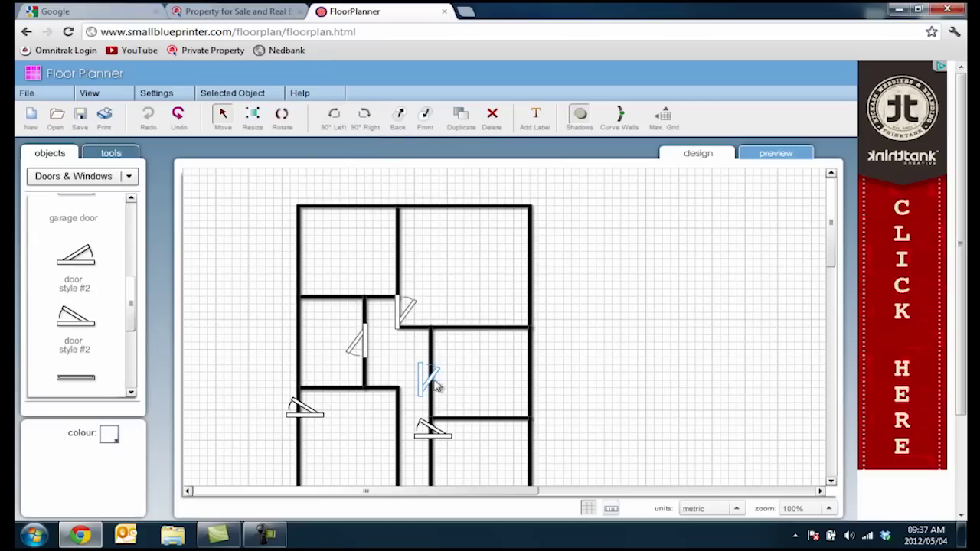
pyautogui.moveTo(422, 380); pyautogui.dragTo(434, 398)
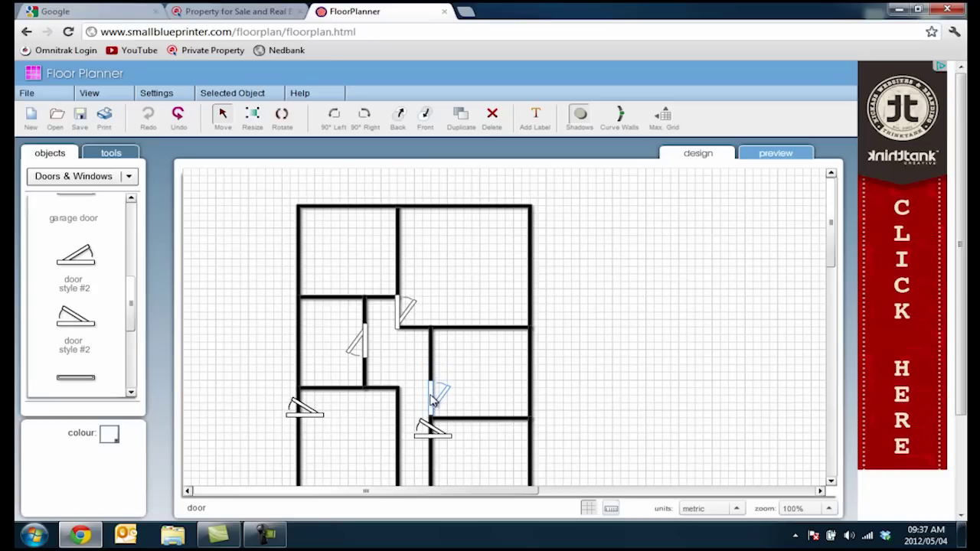
# - Rotate the selected corridor door a further quarter turn to stand upright
pyautogui.scroll(-3, 523, 355)
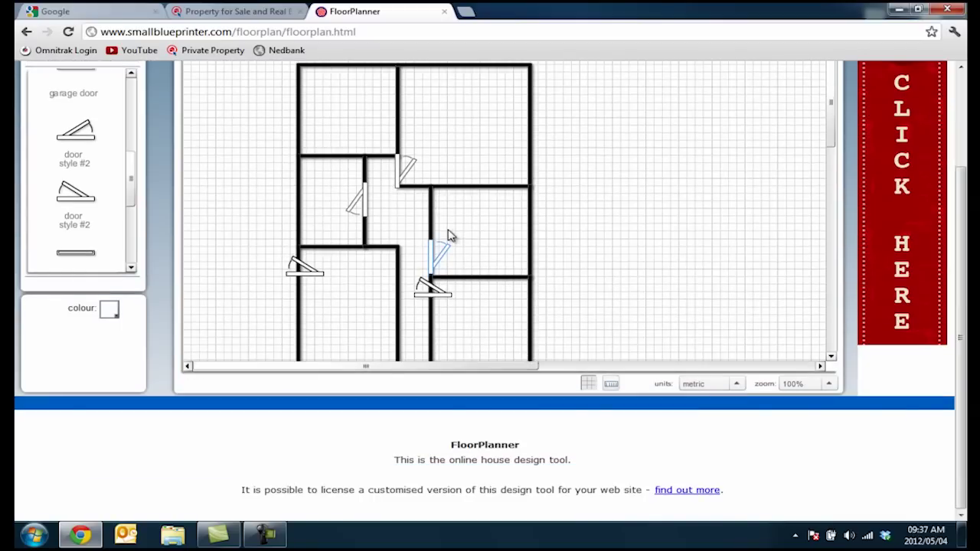
pyautogui.scroll(-1, 459, 253)
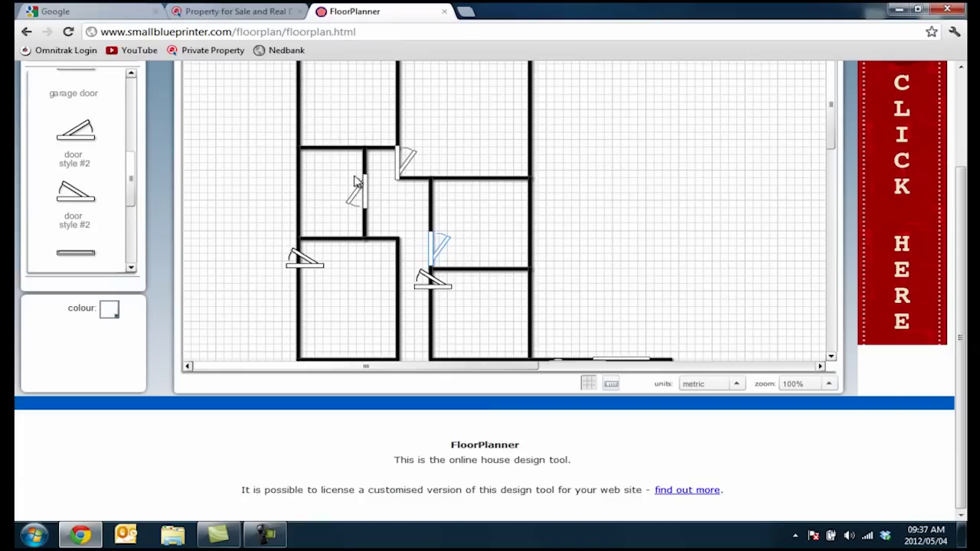
pyautogui.scroll(2, 356, 181)
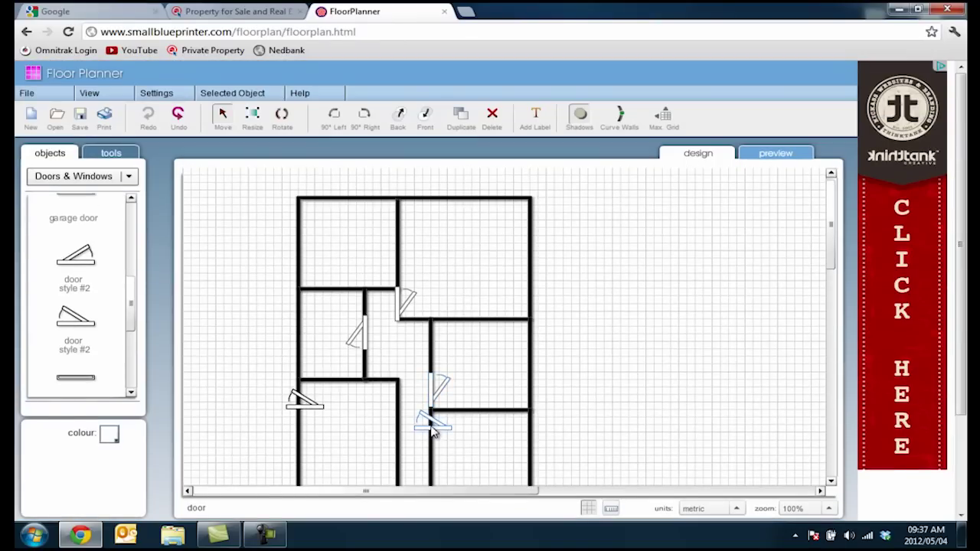
pyautogui.scroll(-1, 833, 231)
pyautogui.scroll(-2, 832, 231)
pyautogui.click(364, 116)
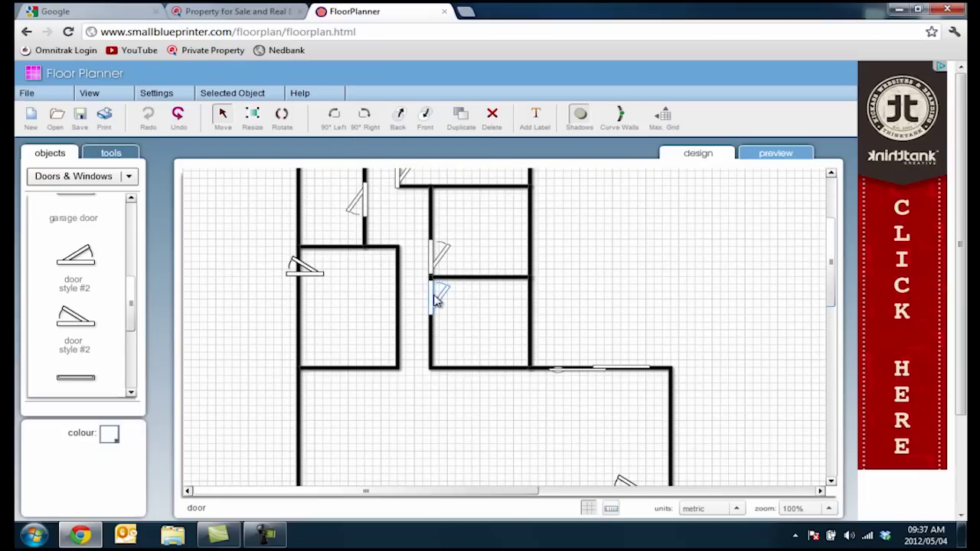
# - Stand the left room's wall door vertically, fit it to the wall, and clear the selection
pyautogui.click(300, 268)
pyautogui.click(334, 115)
pyautogui.moveTo(318, 264); pyautogui.dragTo(300, 265)
pyautogui.scroll(-2, 425, 282)
pyautogui.scroll(-1, 425, 282)
pyautogui.moveTo(629, 328); pyautogui.dragTo(643, 334)
pyautogui.click(498, 223)
pyautogui.scroll(2, 498, 223)
pyautogui.scroll(-2, 498, 225)
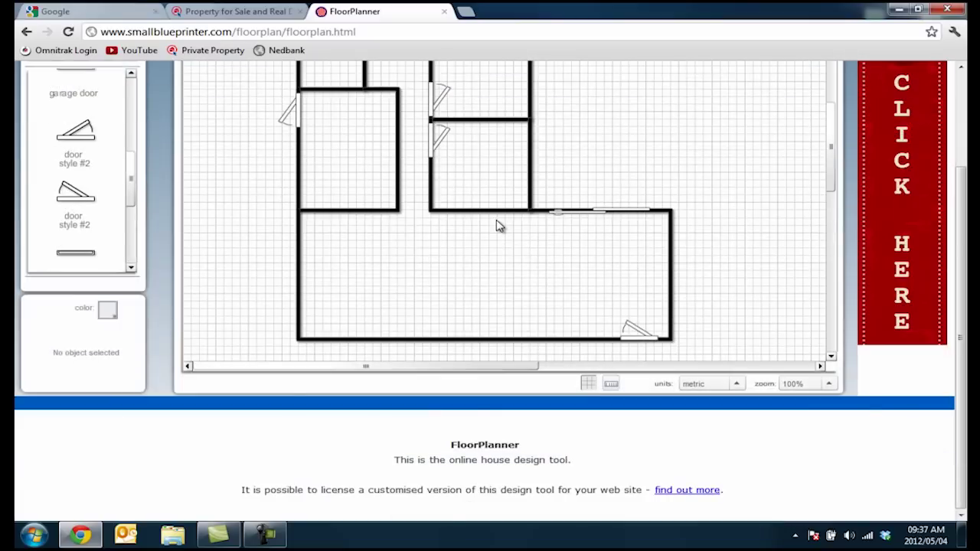
pyautogui.scroll(3, 498, 226)
pyautogui.scroll(5, 498, 225)
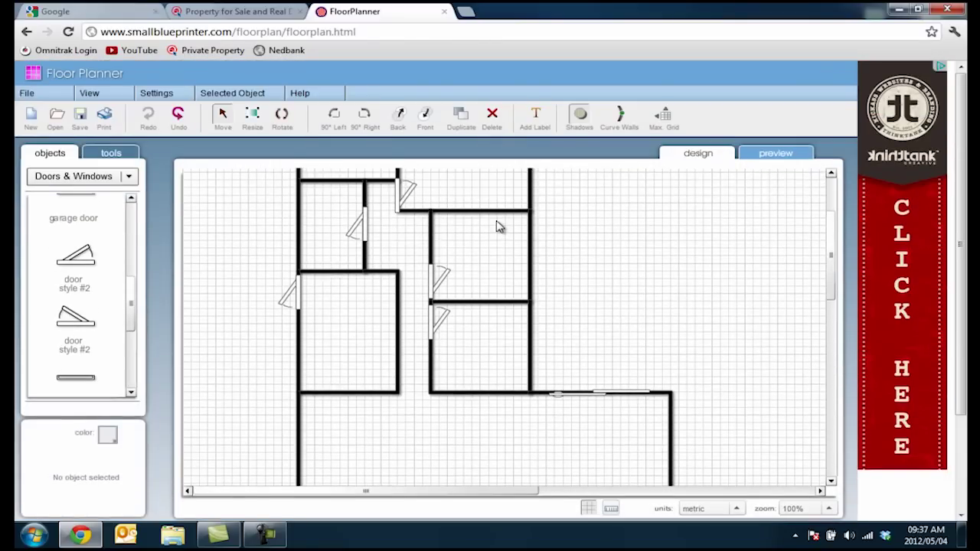
pyautogui.scroll(3, 498, 226)
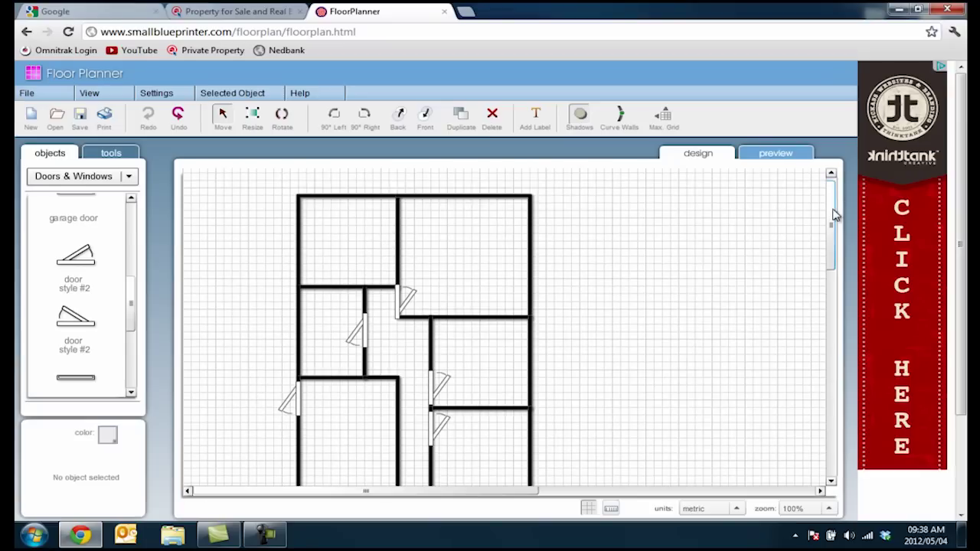
pyautogui.moveTo(833, 212); pyautogui.dragTo(834, 261)
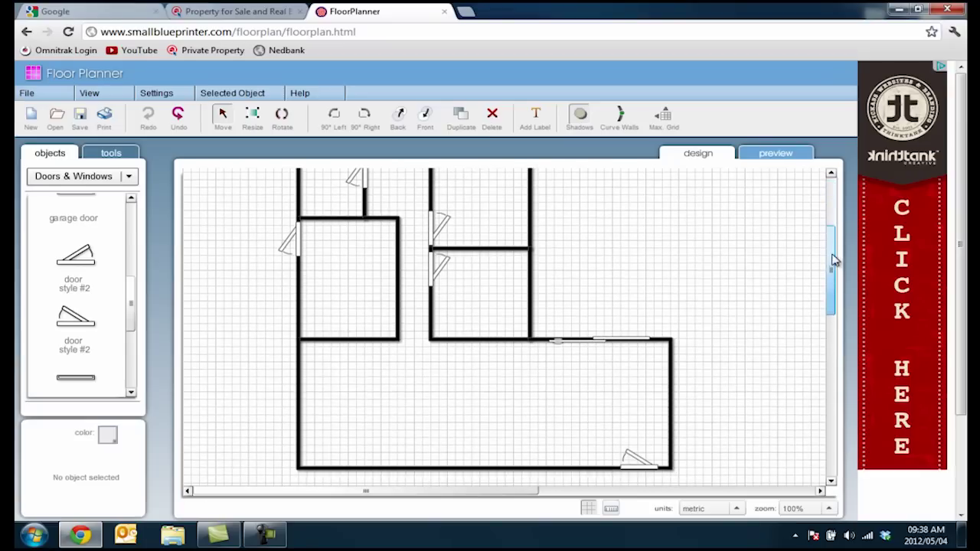
# - Set the wall drawing style to the thin light line
pyautogui.click(109, 155)
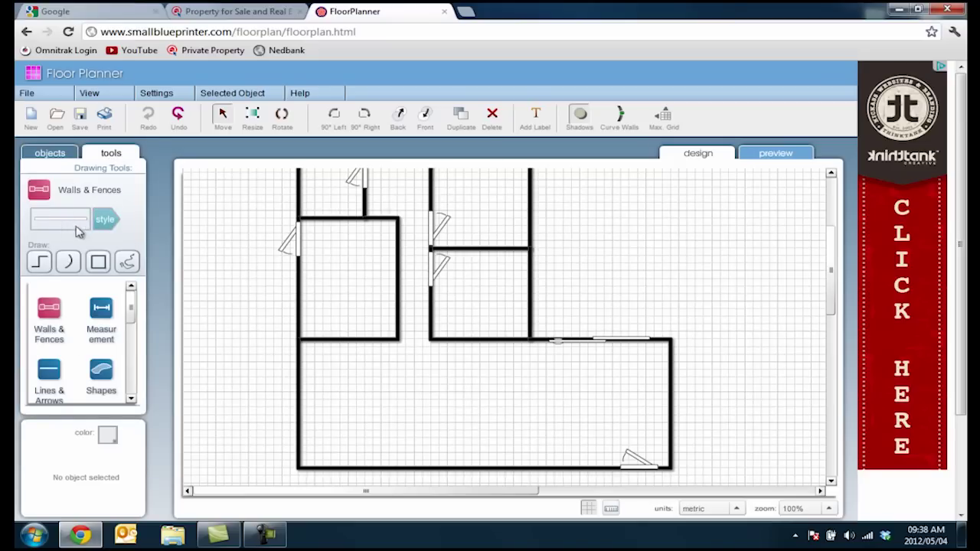
pyautogui.click(107, 219)
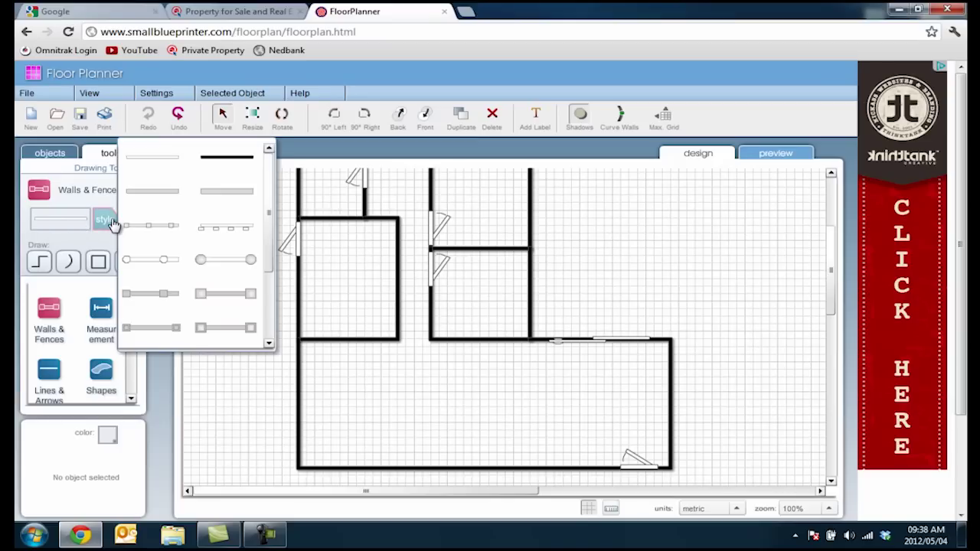
pyautogui.click(168, 164)
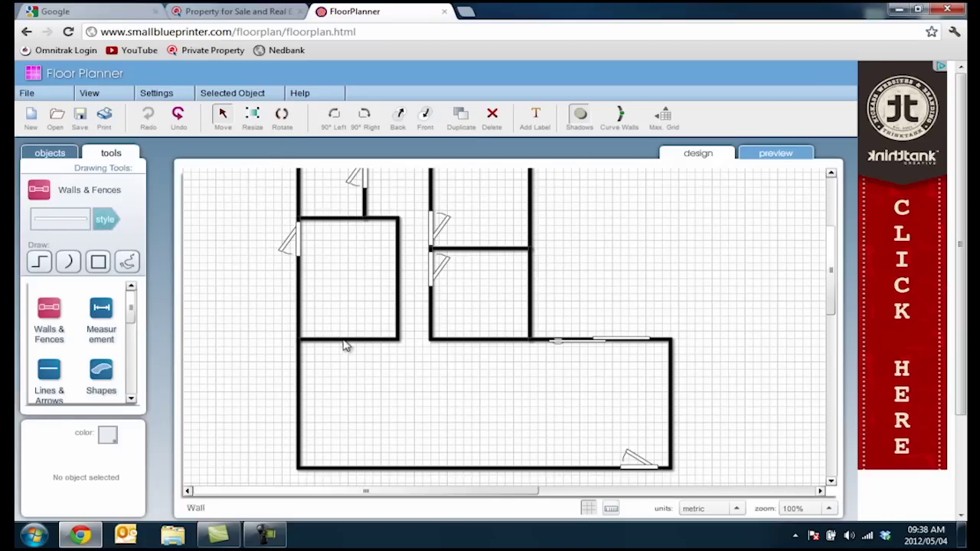
# - Draw a 1.25m light segment on the lower-left room's bottom wall
pyautogui.click(40, 262)
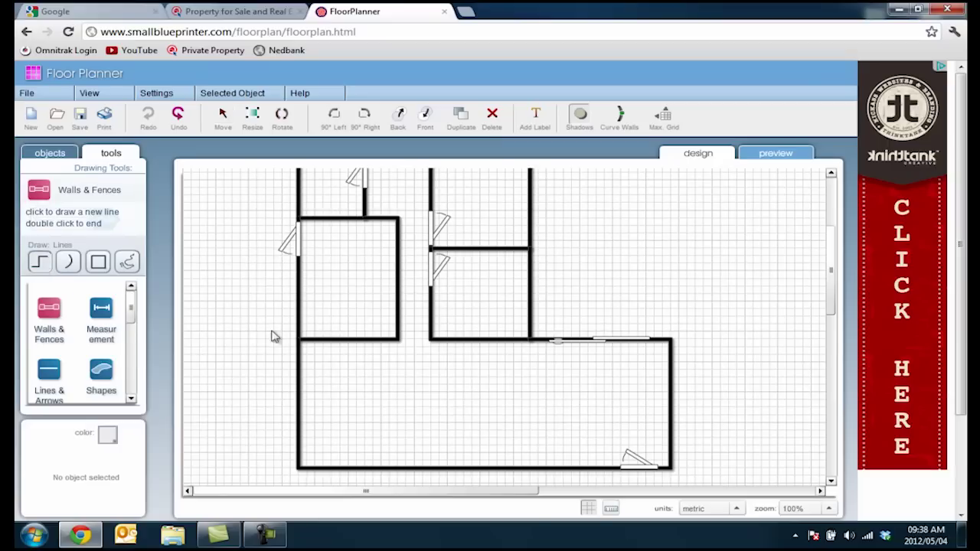
pyautogui.click(323, 344)
pyautogui.doubleClick(365, 345)
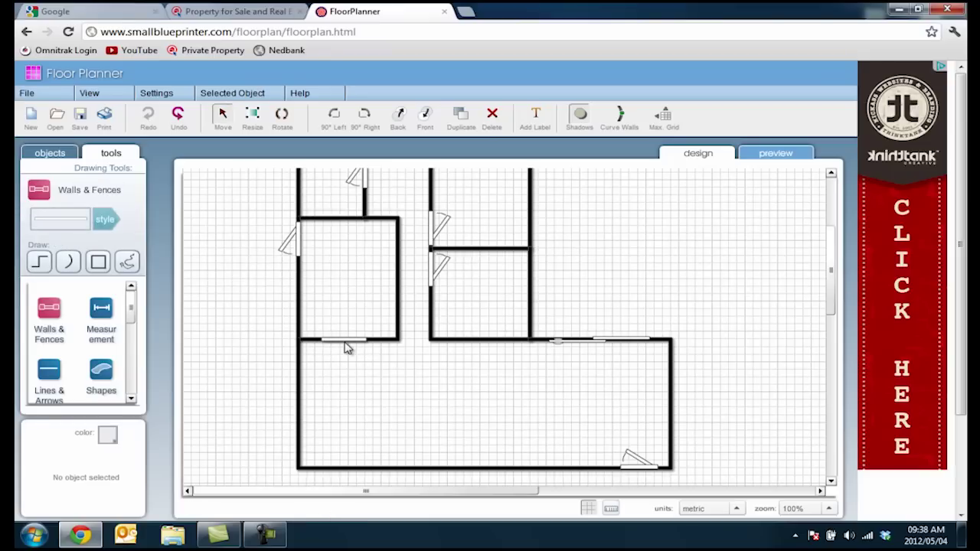
pyautogui.click(342, 341)
pyautogui.moveTo(343, 345); pyautogui.dragTo(348, 346)
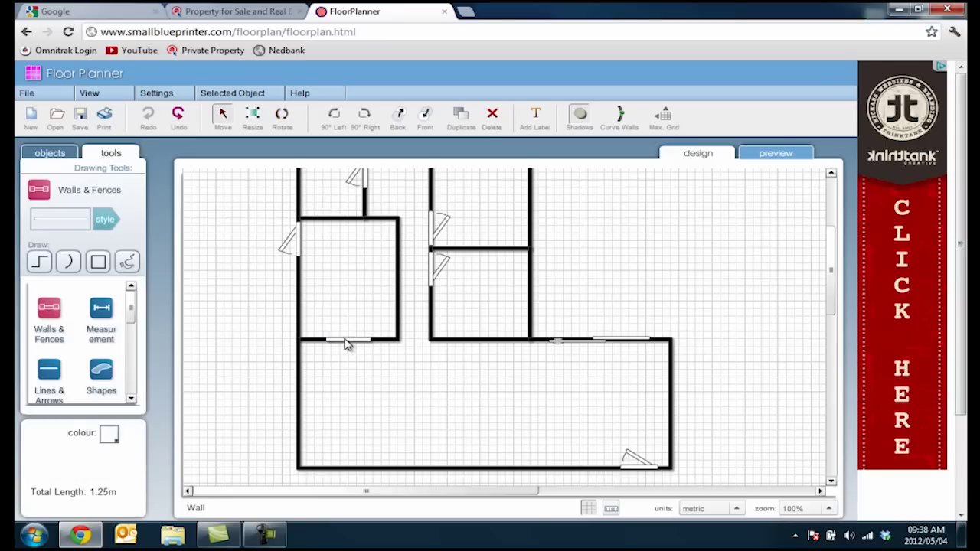
pyautogui.scroll(3, 500, 285)
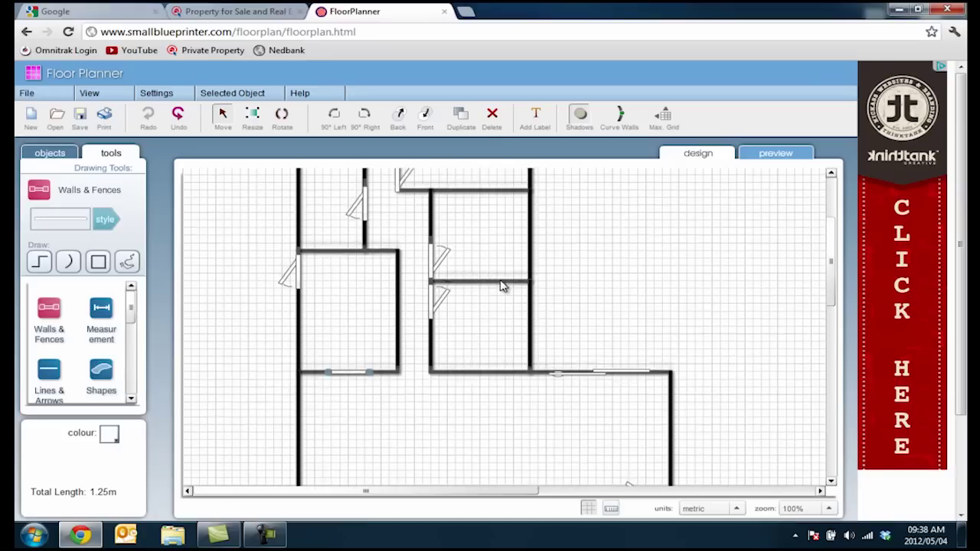
pyautogui.scroll(3, 500, 285)
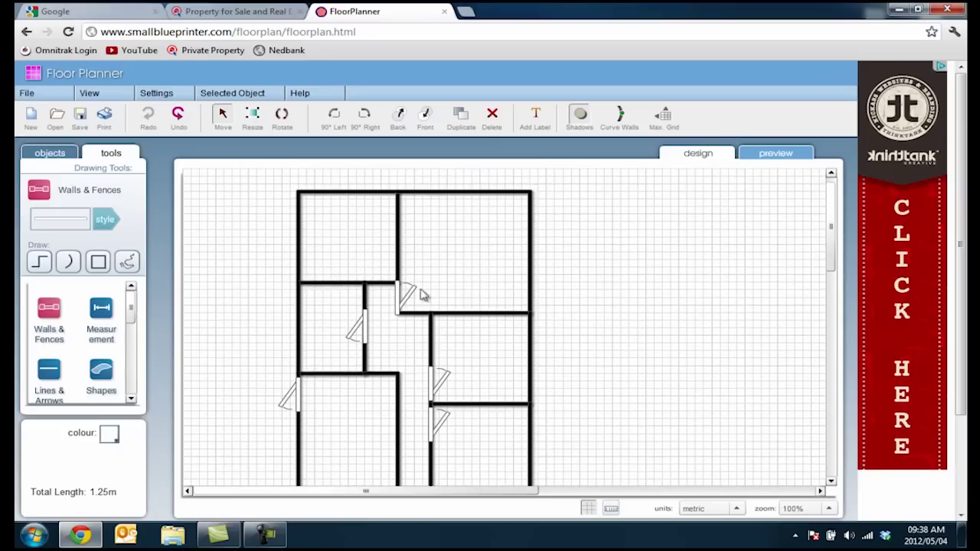
# - Draw a 1m light segment on the wall between the two top rooms
pyautogui.click(39, 262)
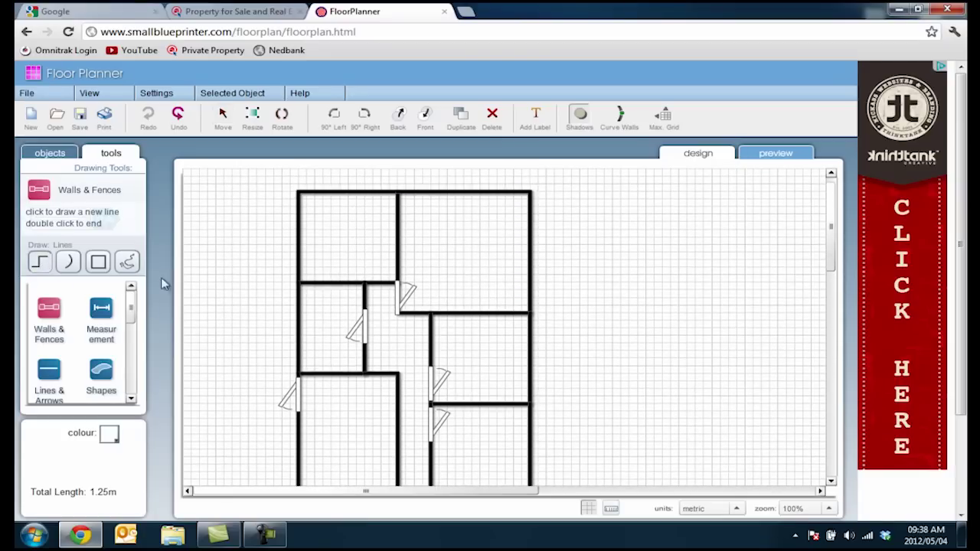
pyautogui.click(398, 226)
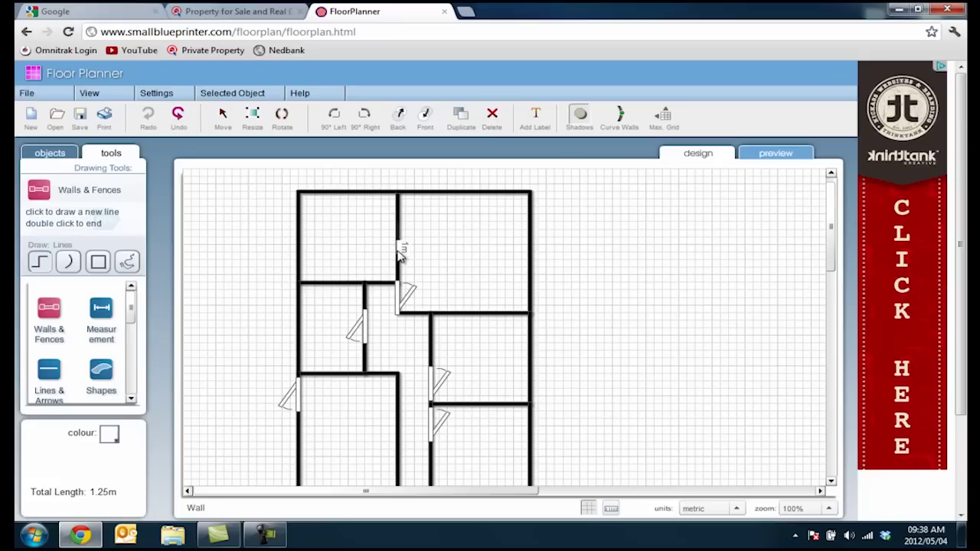
pyautogui.doubleClick(398, 257)
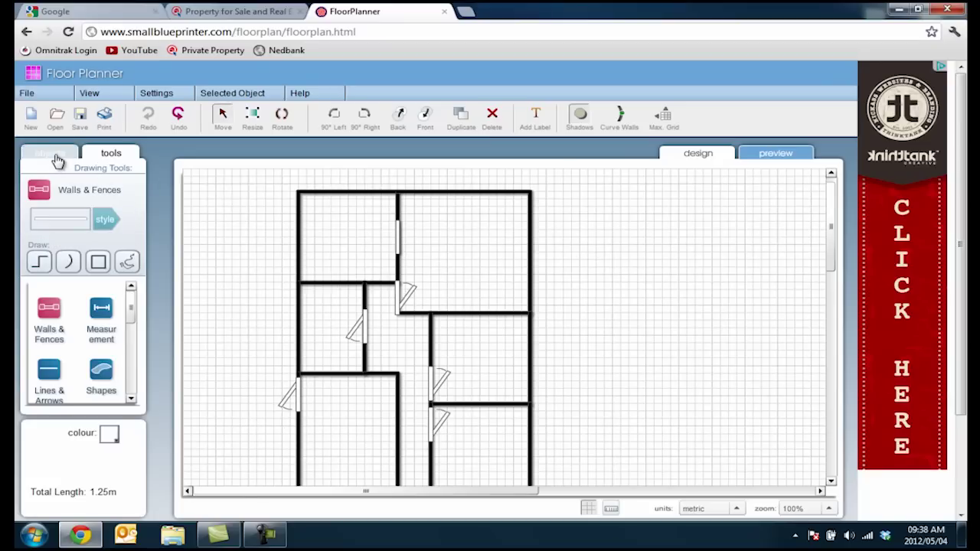
pyautogui.scroll(-1, 381, 246)
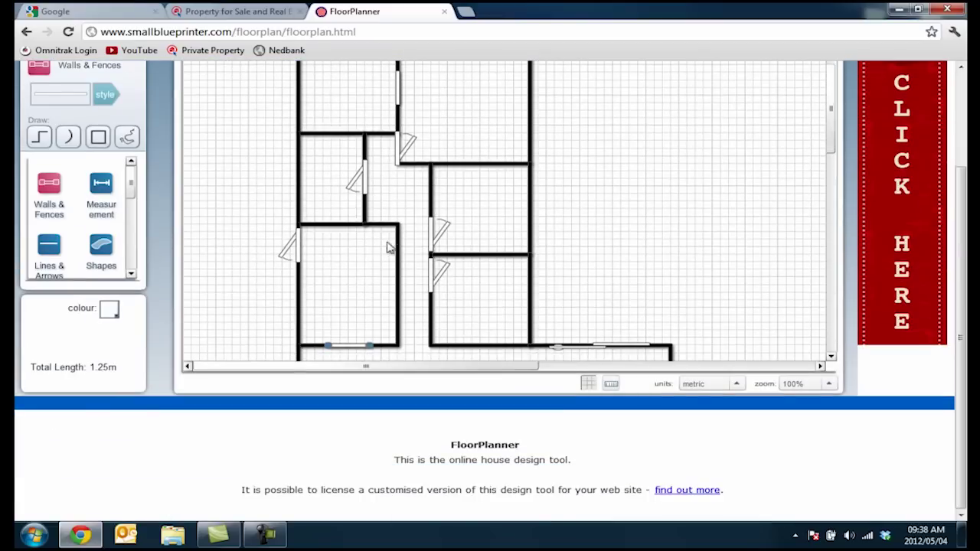
pyautogui.scroll(-2, 397, 248)
pyautogui.click(364, 230)
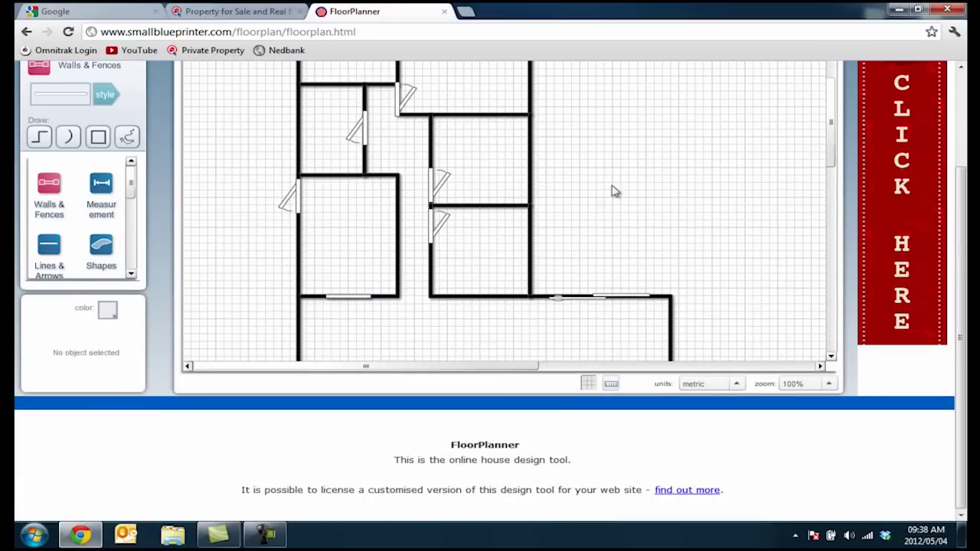
pyautogui.scroll(-4, 620, 183)
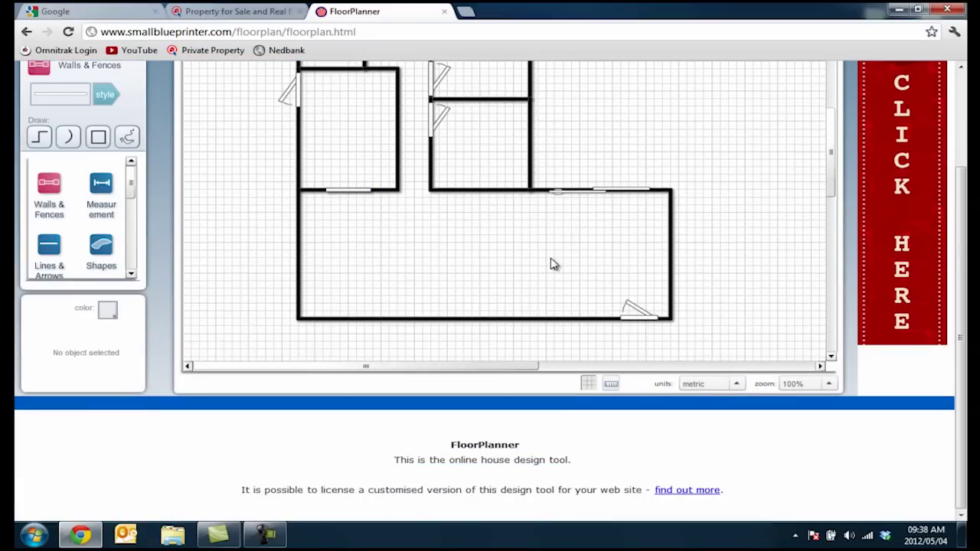
pyautogui.scroll(5, 555, 264)
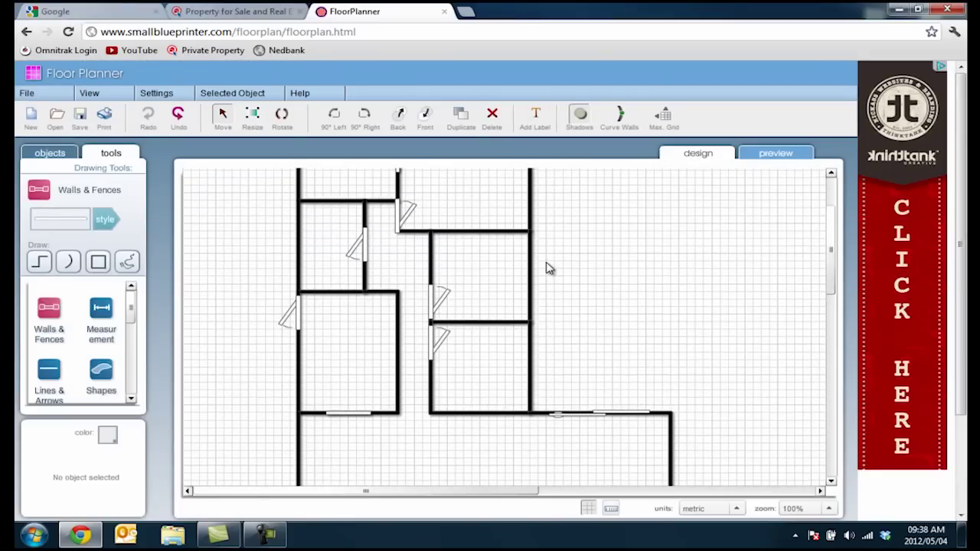
pyautogui.scroll(4, 548, 268)
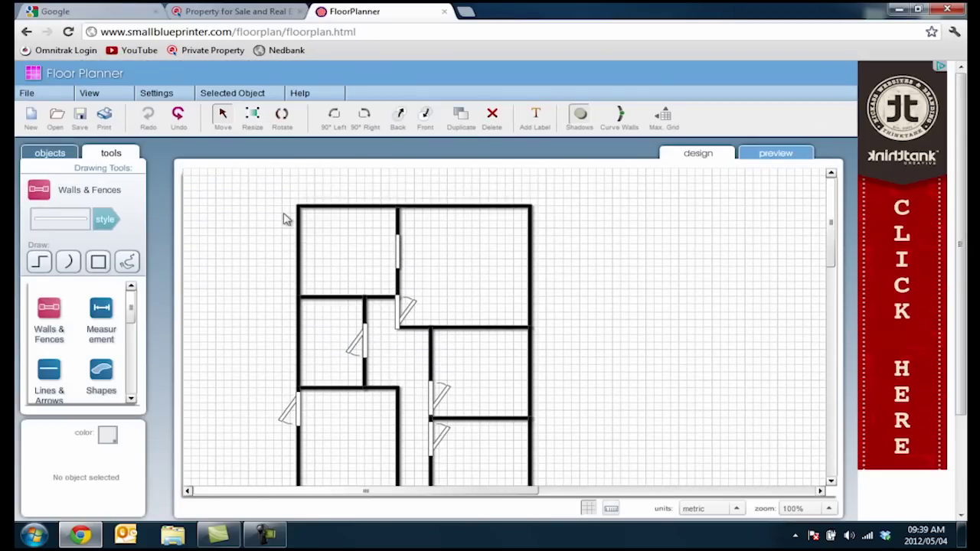
# - Drop placeholder text labels into the top-right, top-left, middle-left and middle-right rooms
pyautogui.click(540, 116)
pyautogui.click(475, 268)
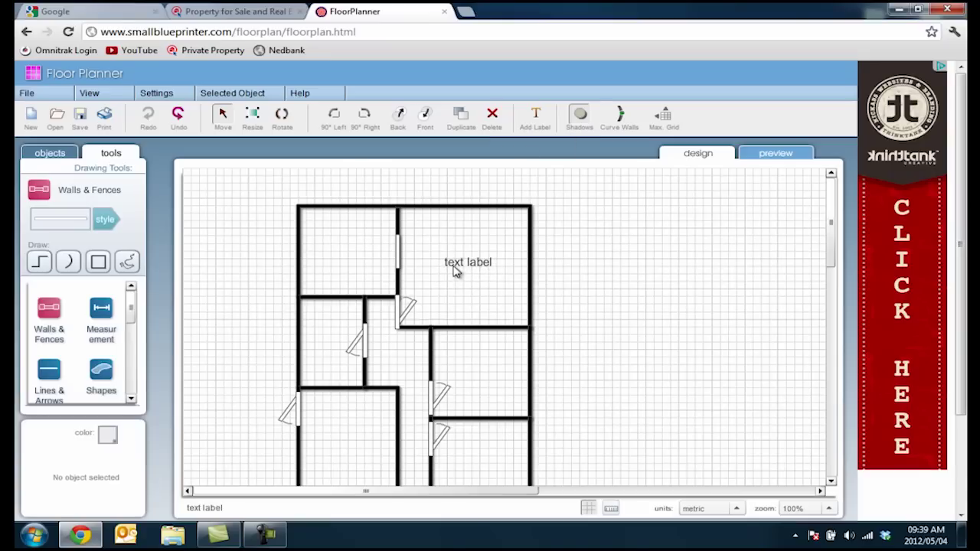
pyautogui.scroll(-2, 477, 235)
pyautogui.scroll(2, 477, 237)
pyautogui.click(535, 117)
pyautogui.click(353, 254)
pyautogui.click(535, 116)
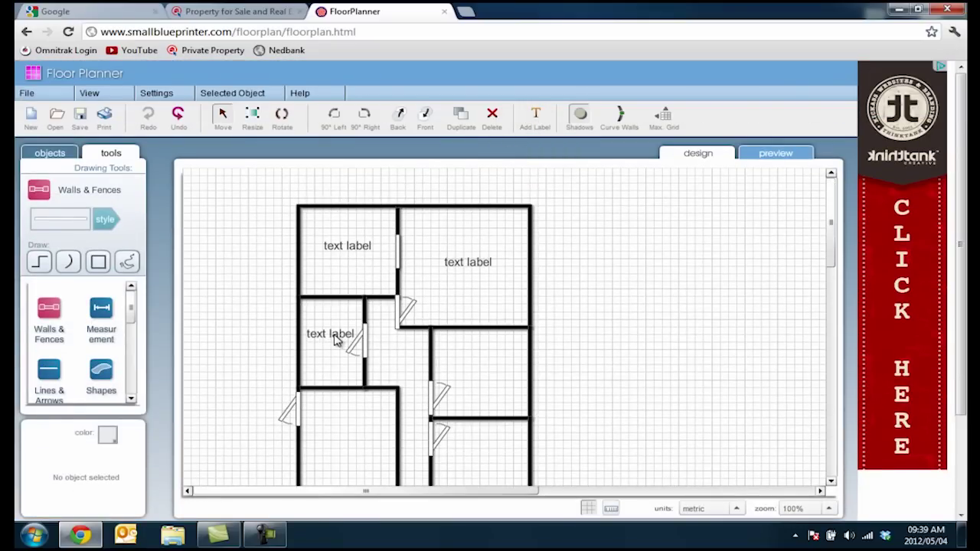
pyautogui.click(334, 341)
pyautogui.click(535, 116)
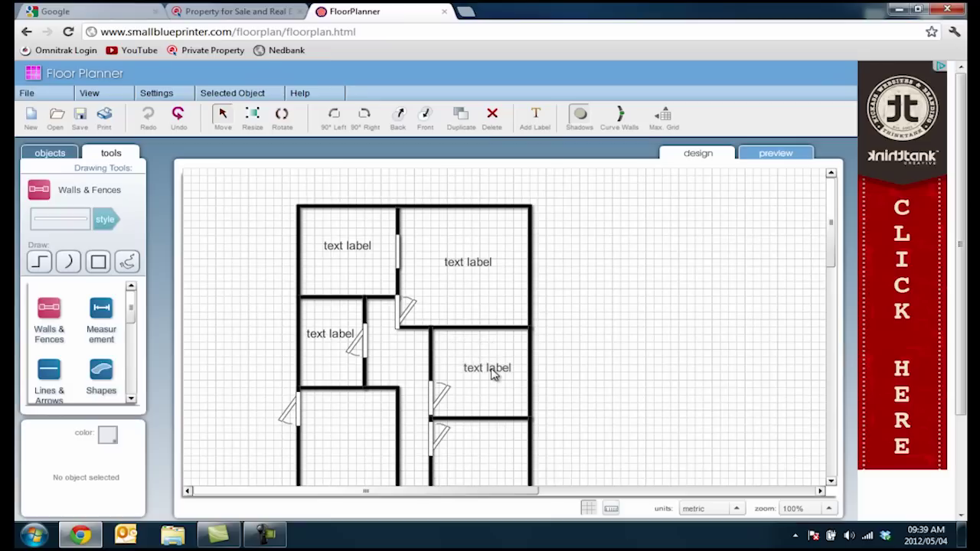
pyautogui.click(494, 373)
# - Add labels to the bottom-left and bottom-right rooms and one on the grid right of the plan
pyautogui.click(535, 116)
pyautogui.click(352, 462)
pyautogui.scroll(-2, 574, 257)
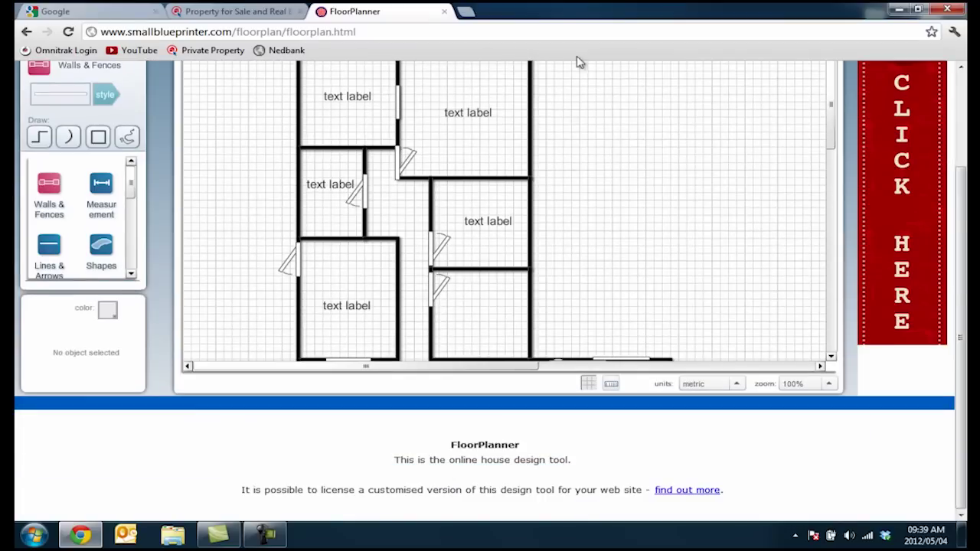
pyautogui.scroll(2, 578, 59)
pyautogui.click(535, 116)
pyautogui.click(488, 468)
pyautogui.click(535, 116)
pyautogui.scroll(-1, 605, 387)
pyautogui.click(590, 390)
pyautogui.click(831, 414)
pyautogui.click(832, 414)
pyautogui.moveTo(601, 240); pyautogui.dragTo(611, 231)
pyautogui.scroll(2, 467, 69)
# - Place one label in each half of the large bottom room
pyautogui.click(535, 117)
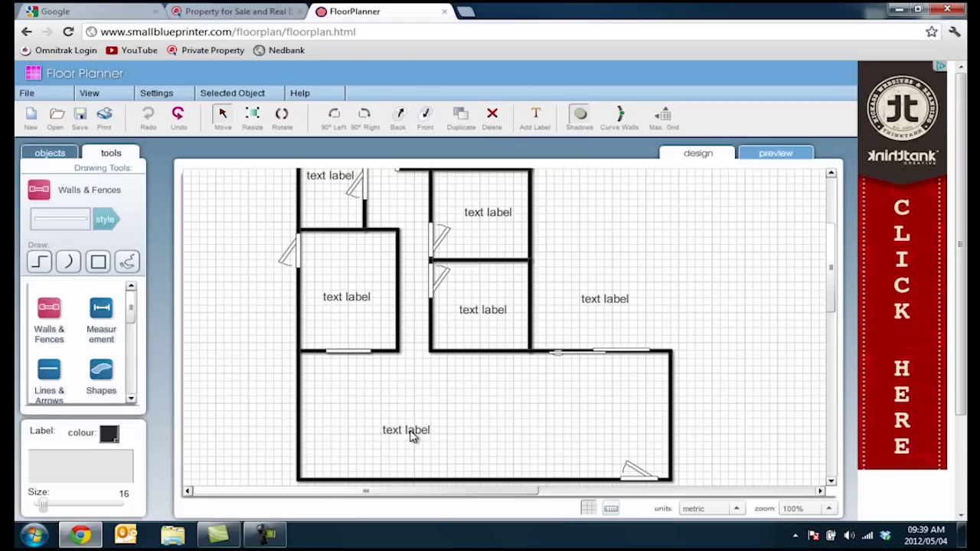
pyautogui.click(390, 423)
pyautogui.click(535, 116)
pyautogui.click(590, 423)
pyautogui.scroll(3, 594, 348)
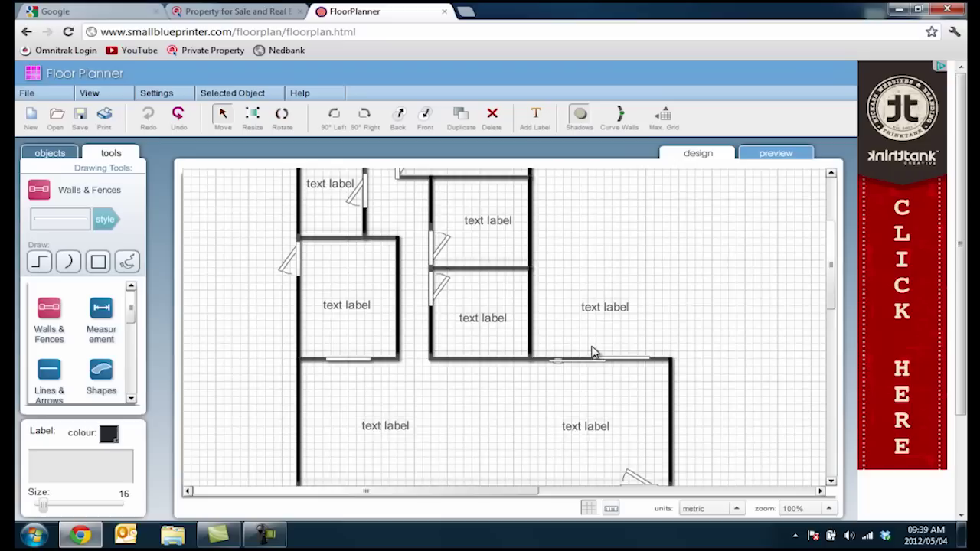
pyautogui.scroll(4, 592, 357)
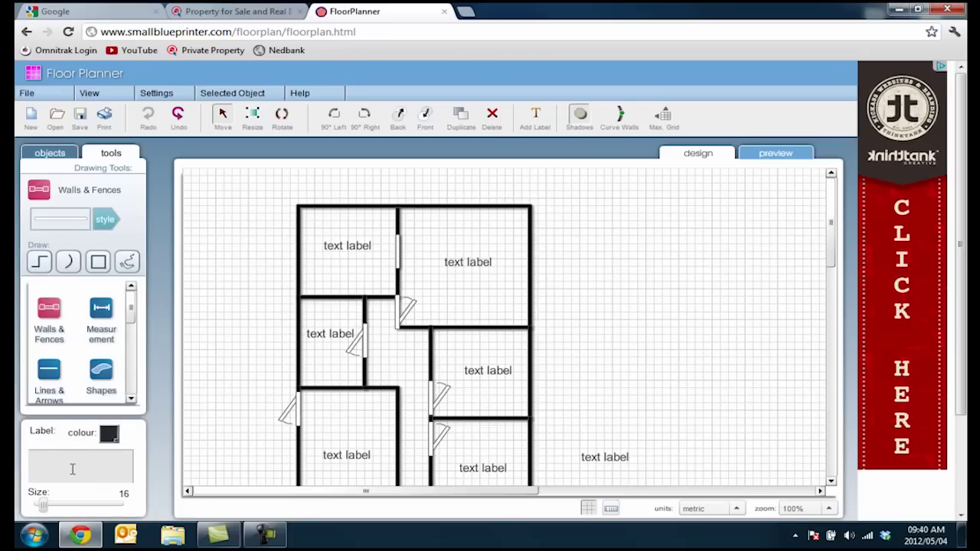
# - Rename the top-left label MES and the top-right label Main Bedroom, both size 22 and centred
pyautogui.write('MES')
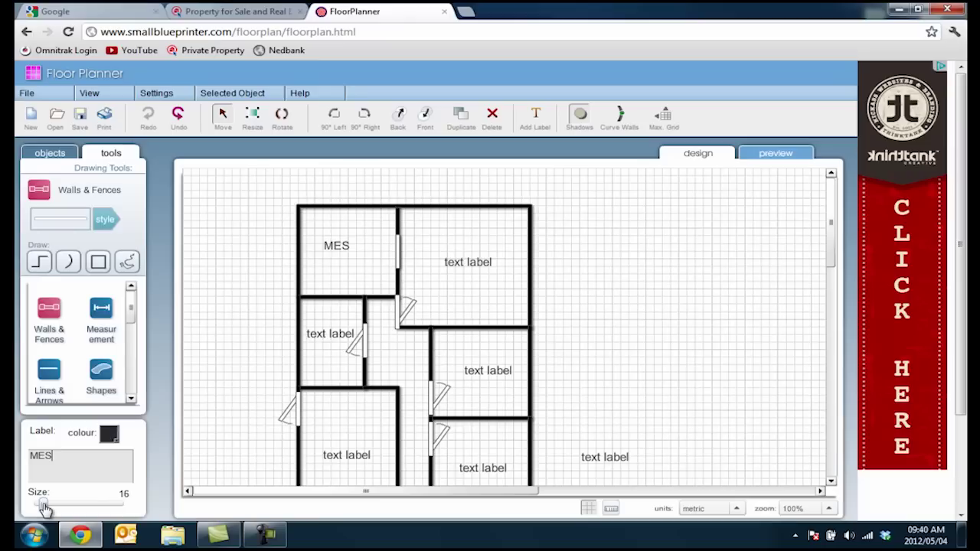
pyautogui.moveTo(44, 509); pyautogui.dragTo(53, 508)
pyautogui.moveTo(352, 249); pyautogui.dragTo(360, 253)
pyautogui.click(474, 264)
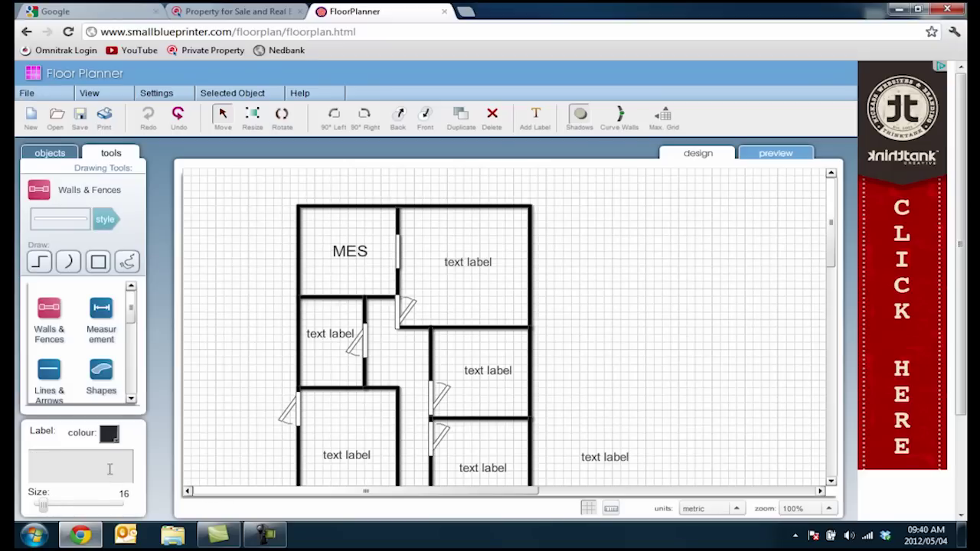
pyautogui.write('Main Bedroom')
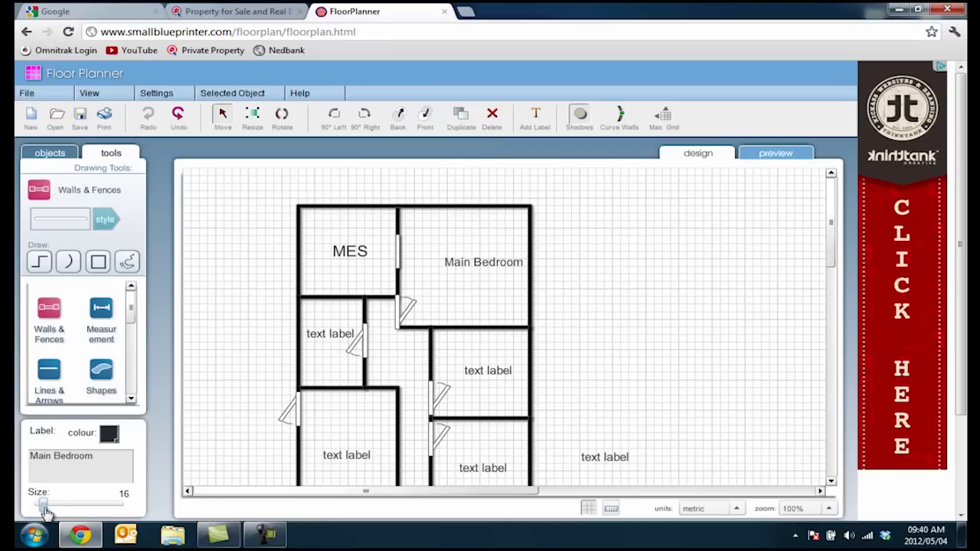
pyautogui.moveTo(43, 508); pyautogui.dragTo(51, 507)
pyautogui.moveTo(470, 273); pyautogui.dragTo(436, 271)
# - Rename the middle-left label Bathroom at size 22 and nudge it into place
pyautogui.click(329, 354)
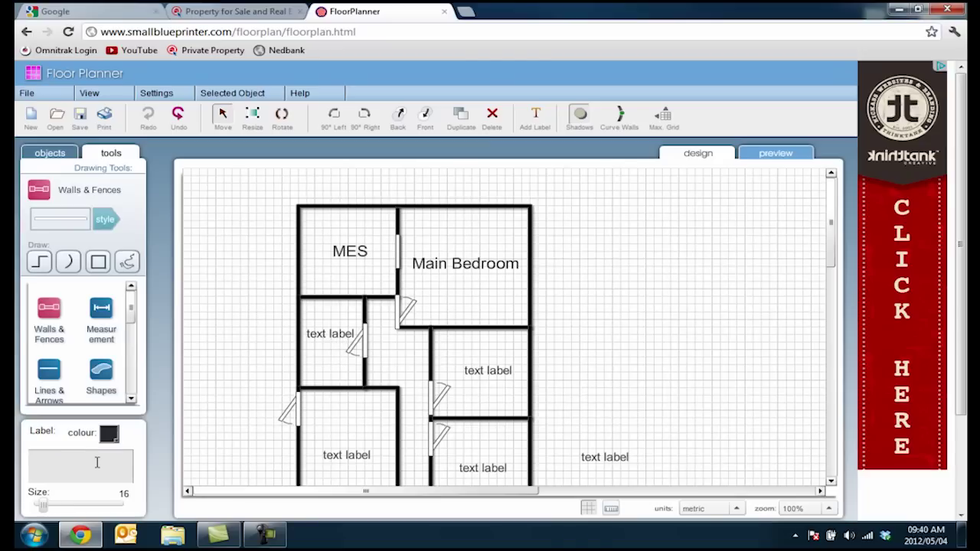
pyautogui.write('Bathroom')
pyautogui.moveTo(43, 507); pyautogui.dragTo(50, 507)
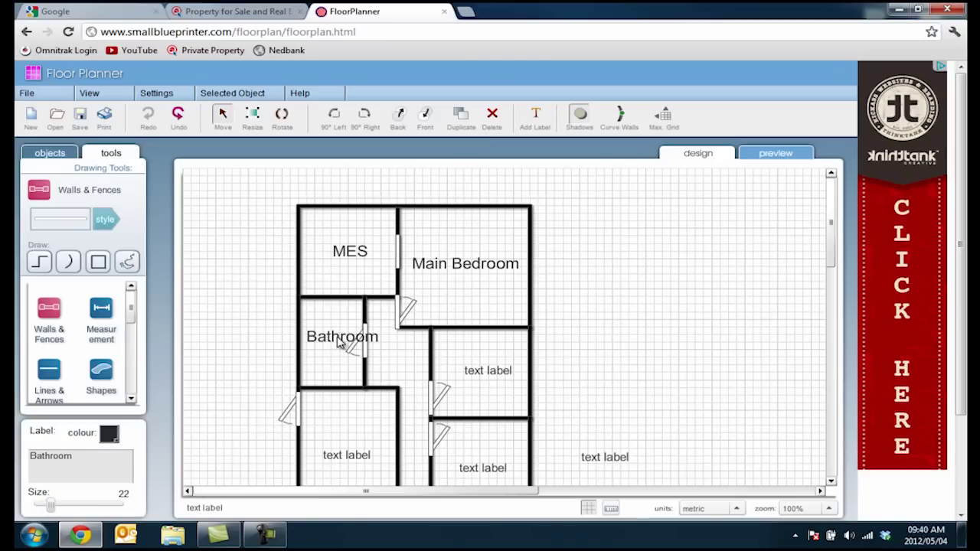
pyautogui.moveTo(339, 342); pyautogui.dragTo(335, 346)
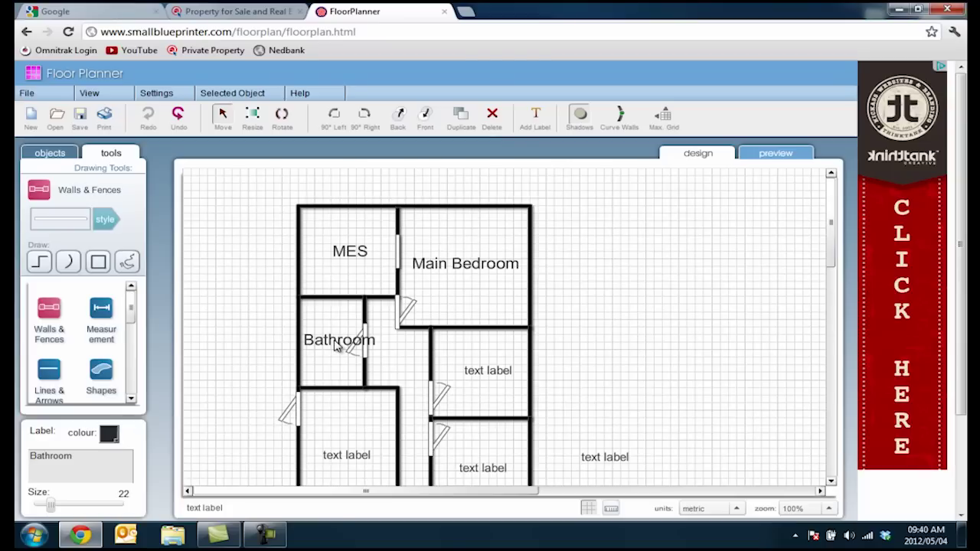
# - Rotate the Bathroom label 90° left and rename the middle-right label Bedroom 1, enlarged
pyautogui.click(337, 118)
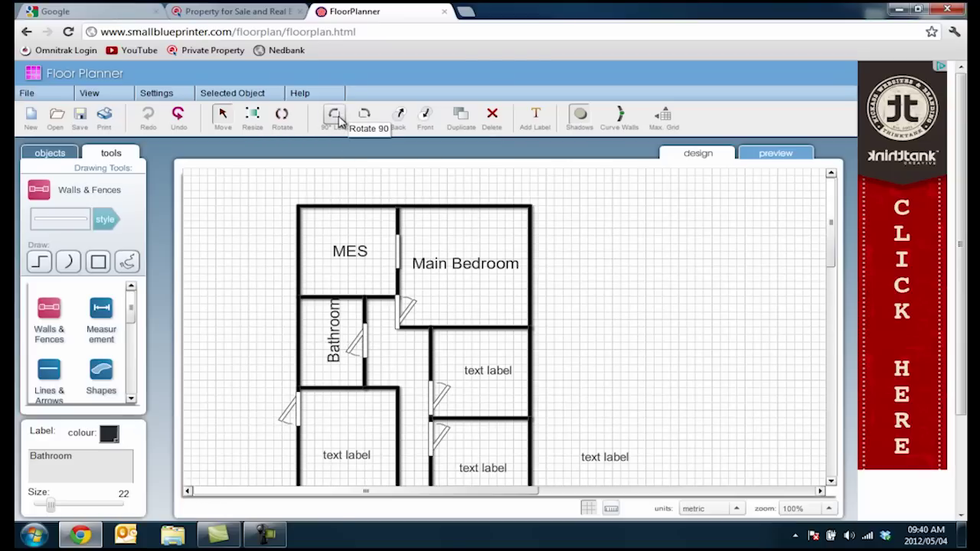
pyautogui.moveTo(338, 329); pyautogui.dragTo(337, 342)
pyautogui.click(488, 370)
pyautogui.click(98, 459)
pyautogui.write('Bedroom 1')
pyautogui.click(42, 507)
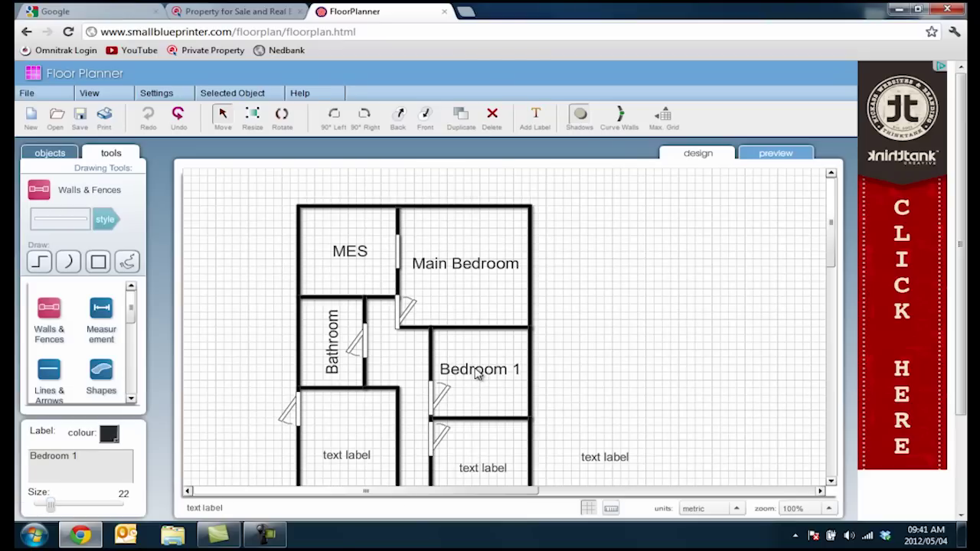
pyautogui.scroll(-4, 536, 367)
# - Name the lower-left label Kitchen and the next label Bedroom 2 at size 22
pyautogui.click(365, 315)
pyautogui.click(85, 334)
pyautogui.write('Kitchen')
pyautogui.click(45, 380)
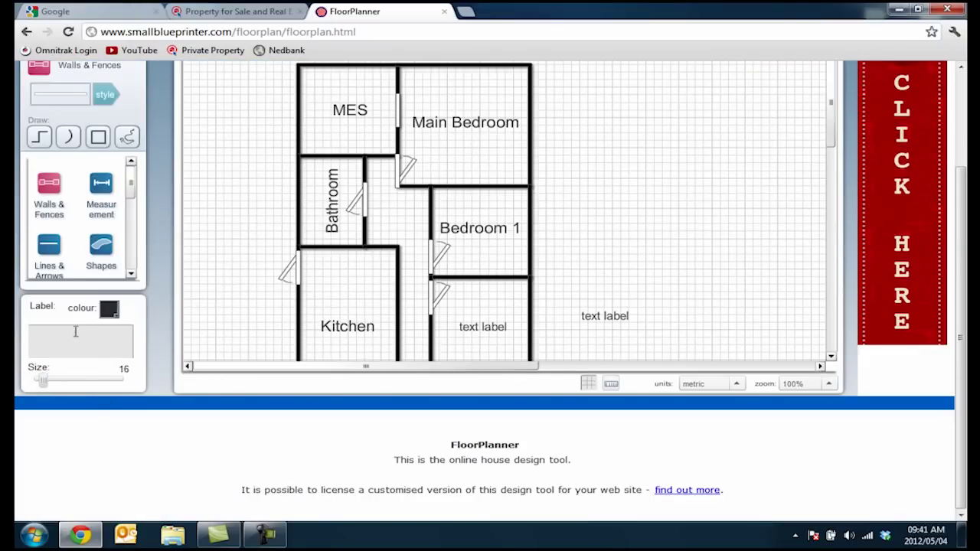
pyautogui.write('Bedroom 2')
pyautogui.moveTo(42, 381); pyautogui.dragTo(50, 381)
# - Rename the label right of the plan Patio, enlarge it and nudge it down-left
pyautogui.click(605, 315)
pyautogui.click(93, 349)
pyautogui.write('Patio')
pyautogui.moveTo(43, 381); pyautogui.dragTo(51, 378)
pyautogui.scroll(-3, 650, 304)
pyautogui.moveTo(598, 188); pyautogui.dragTo(595, 197)
pyautogui.scroll(-1, 368, 285)
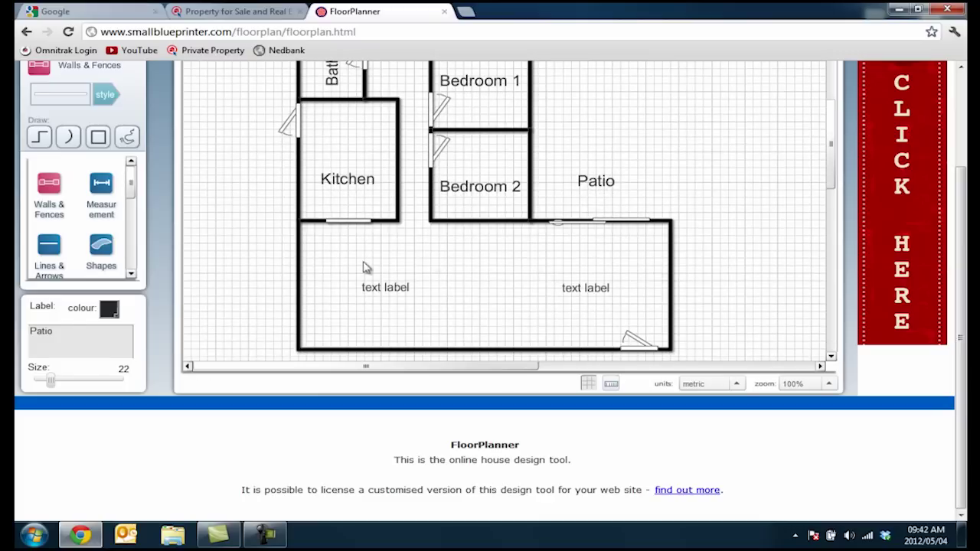
# - Name the bottom room's halves Dining Area and Lounge, enlarging the labels
pyautogui.click(369, 287)
pyautogui.click(103, 341)
pyautogui.write('Dining Area')
pyautogui.moveTo(42, 380)
pyautogui.mouseDown()
pyautogui.moveTo(59, 381)
pyautogui.moveTo(51, 383)
pyautogui.mouseUp()
pyautogui.click(106, 334)
pyautogui.write('Lounge')
pyautogui.moveTo(595, 295); pyautogui.dragTo(582, 295)
# - Move the Kitchen and Bedroom 2 labels up slightly
pyautogui.scroll(3, 413, 259)
pyautogui.moveTo(353, 323); pyautogui.dragTo(353, 313)
pyautogui.moveTo(475, 330); pyautogui.dragTo(476, 321)
pyautogui.scroll(-3, 551, 323)
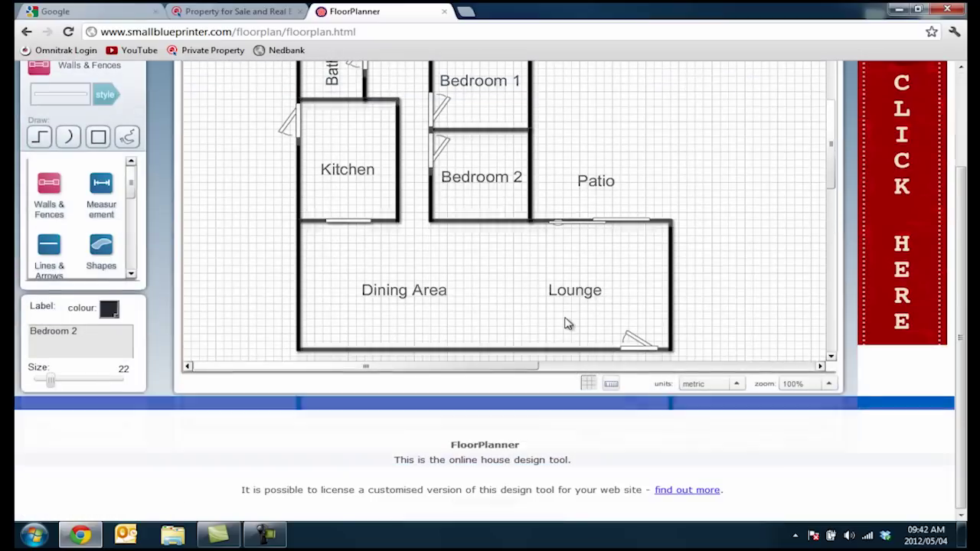
pyautogui.scroll(3, 564, 324)
pyautogui.scroll(3, 556, 350)
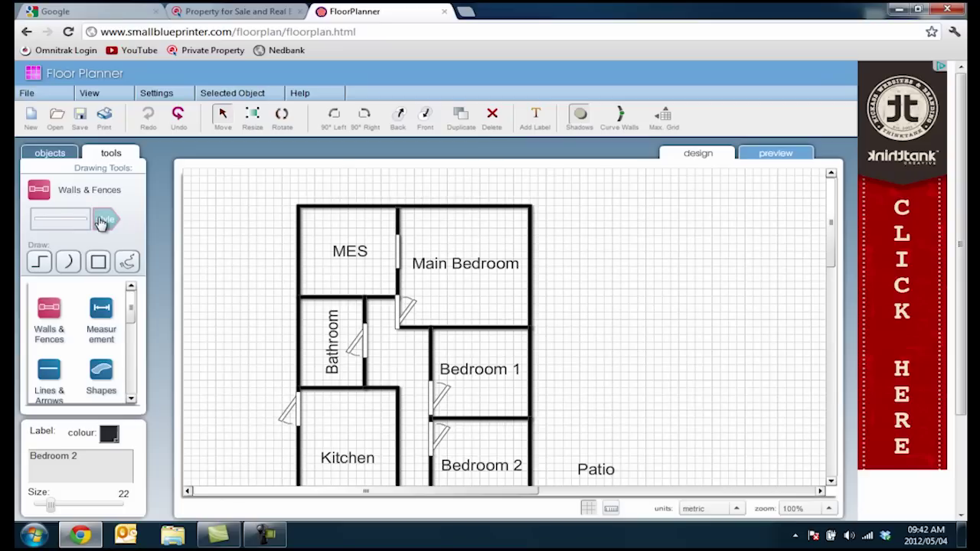
# - Draw a small circle right of the Main Bedroom and colour it blue
pyautogui.click(98, 263)
pyautogui.click(99, 243)
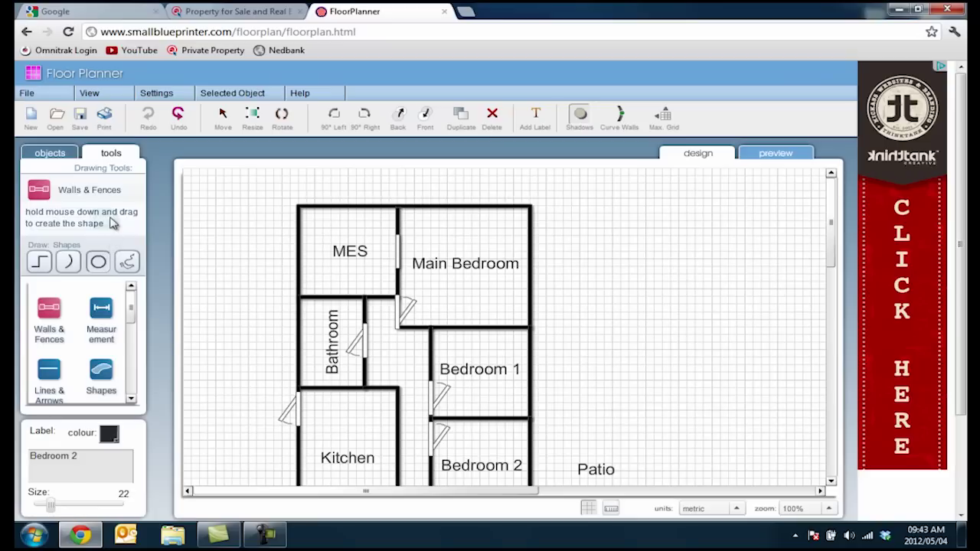
pyautogui.click(567, 234)
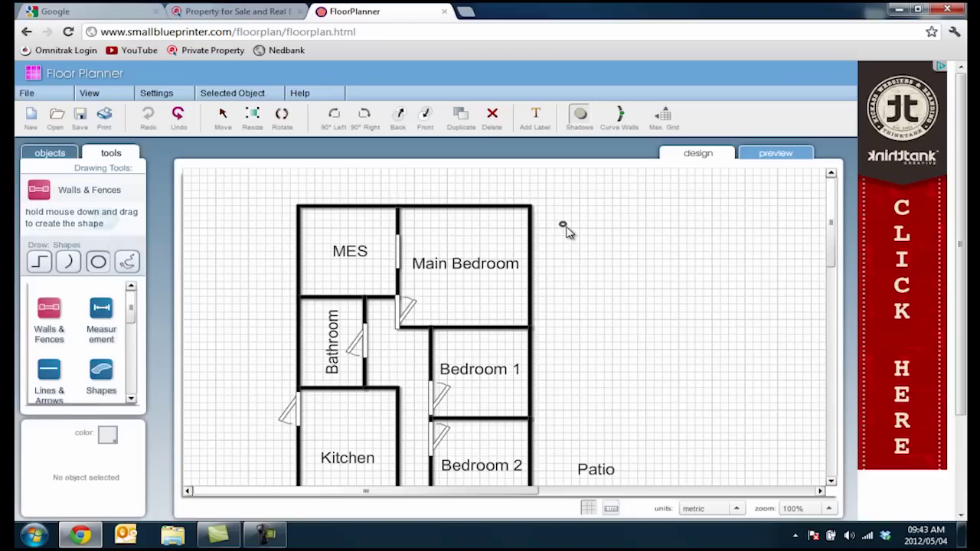
pyautogui.click(567, 232)
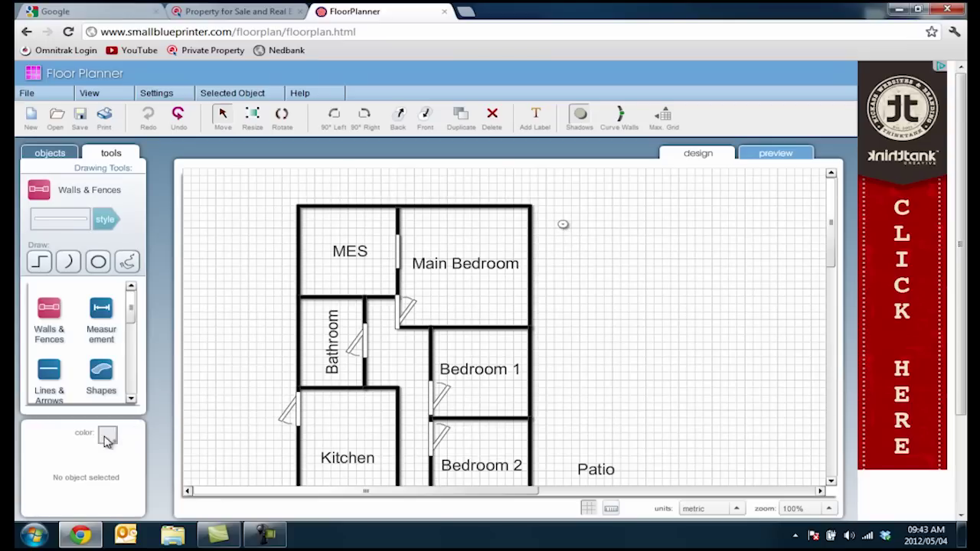
pyautogui.click(564, 229)
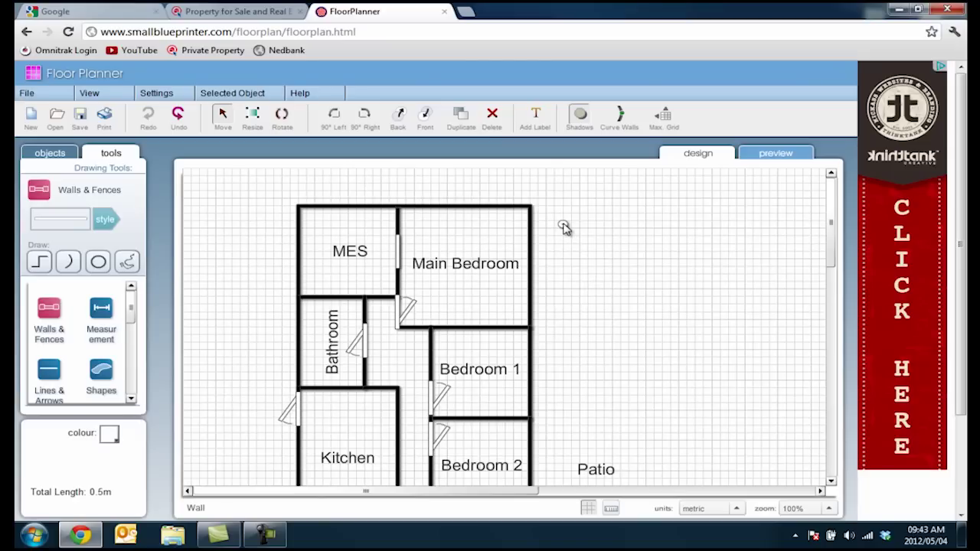
pyautogui.click(111, 433)
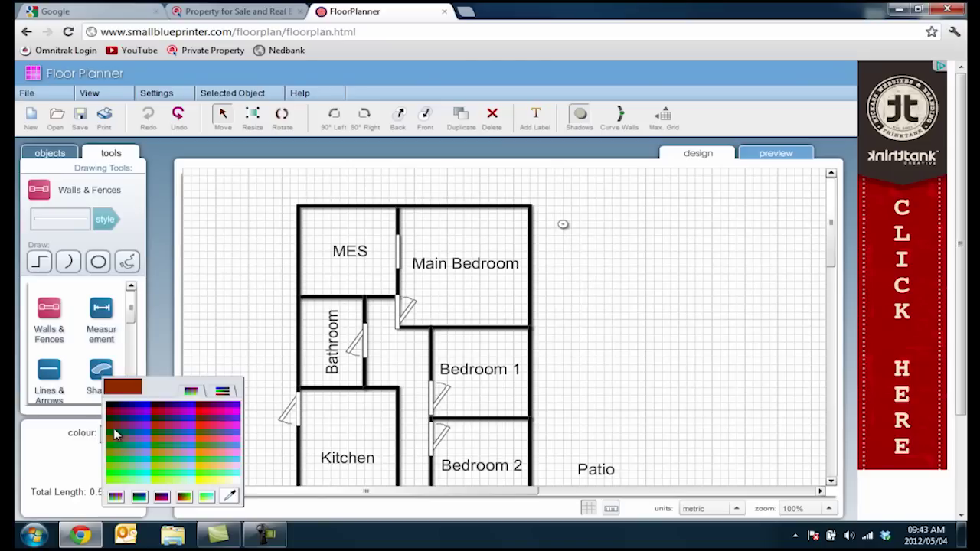
pyautogui.click(151, 403)
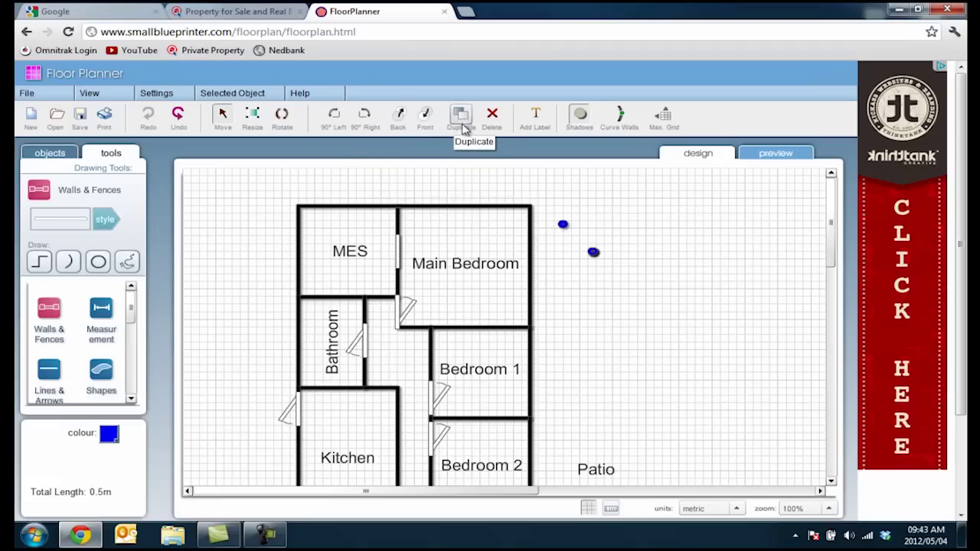
# - Zoom the plan to 200% and add more blue dots near the Main Bedroom
pyautogui.click(830, 512)
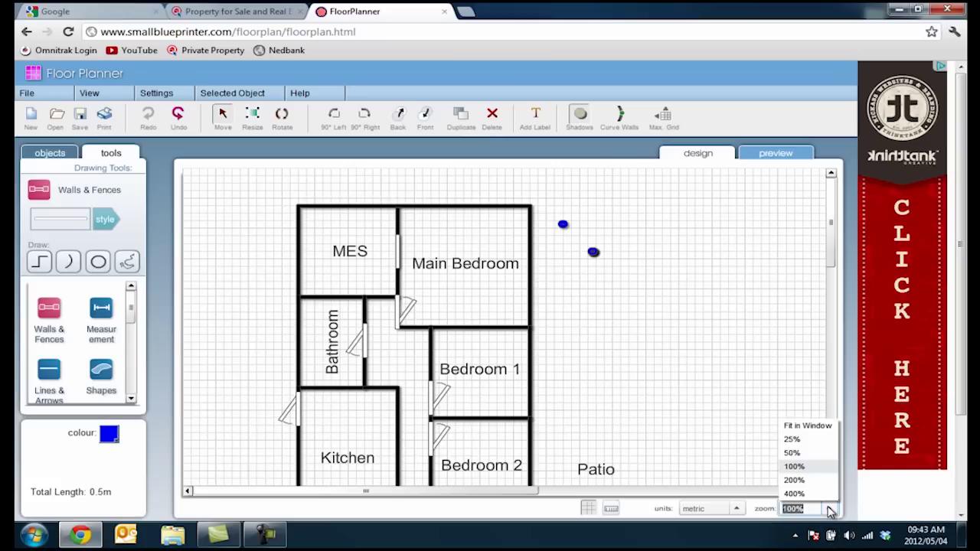
pyautogui.click(794, 480)
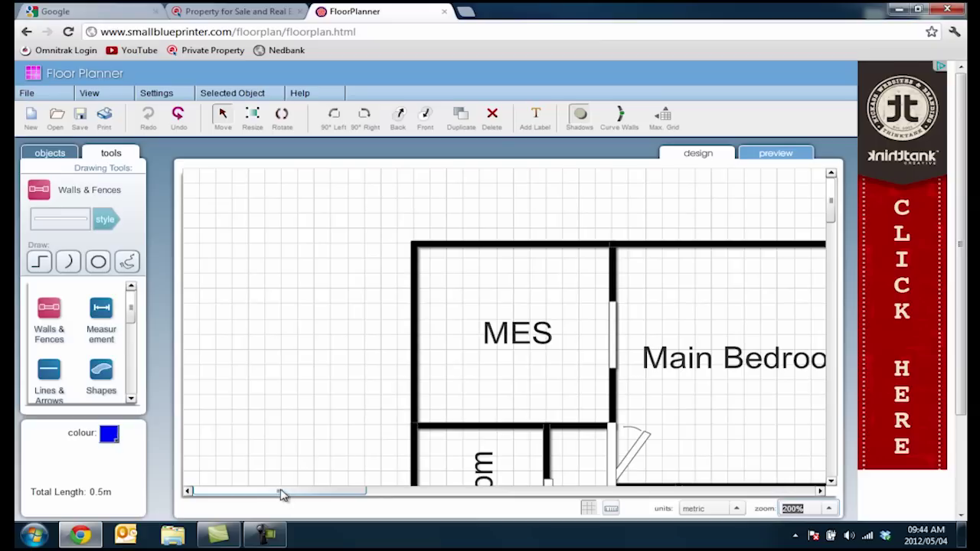
pyautogui.moveTo(281, 494); pyautogui.dragTo(387, 494)
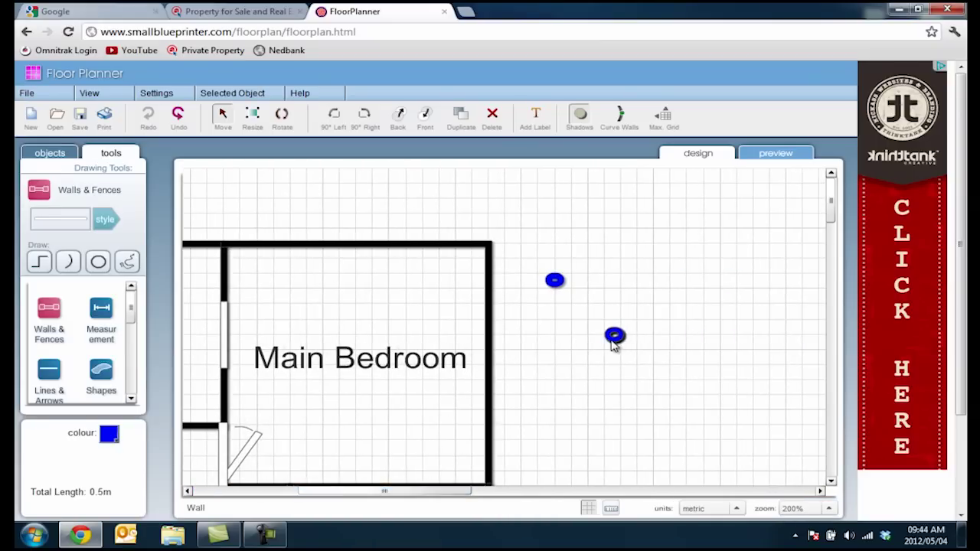
pyautogui.click(530, 359)
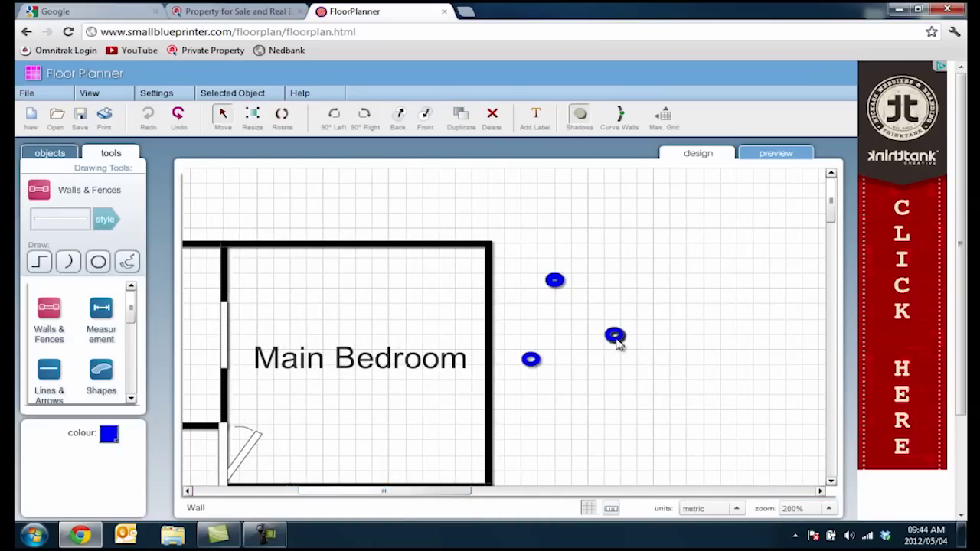
pyautogui.click(610, 379)
pyautogui.moveTo(616, 336); pyautogui.dragTo(656, 313)
pyautogui.click(644, 306)
pyautogui.moveTo(643, 359); pyautogui.dragTo(663, 370)
# - Drag the blue dots into the MES room and just above the Patio label
pyautogui.moveTo(548, 282); pyautogui.dragTo(374, 334)
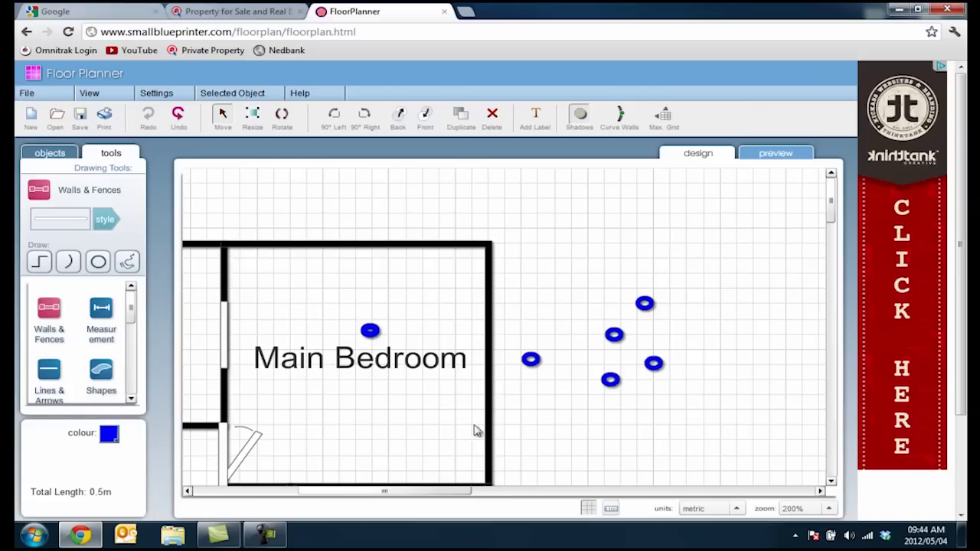
pyautogui.click(497, 372)
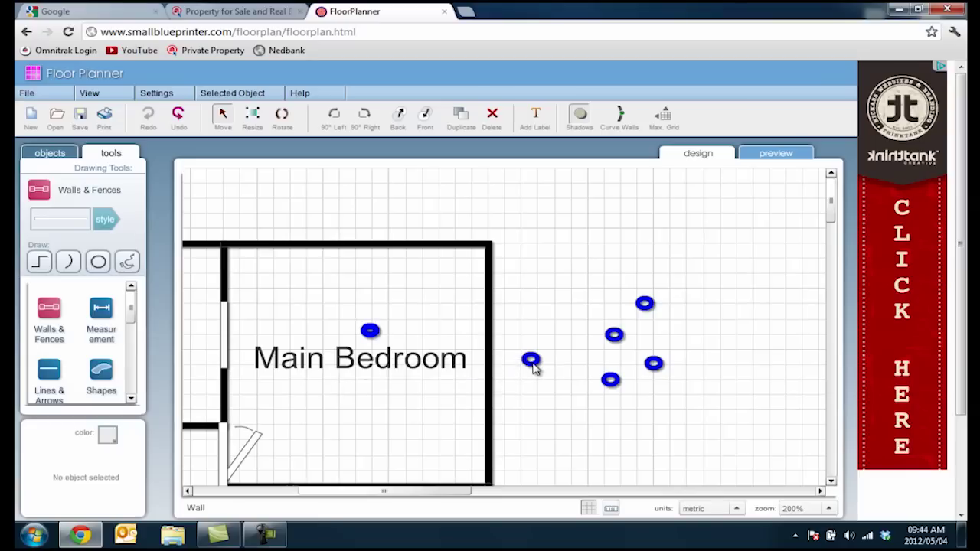
pyautogui.moveTo(532, 364); pyautogui.dragTo(205, 372)
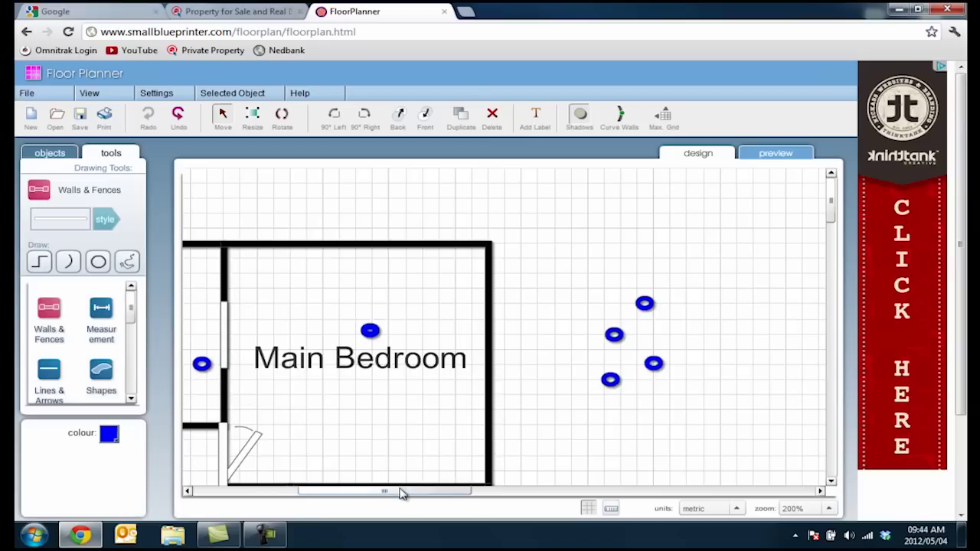
pyautogui.moveTo(401, 490); pyautogui.dragTo(347, 503)
pyautogui.moveTo(471, 361); pyautogui.dragTo(406, 359)
pyautogui.scroll(-3, 373, 499)
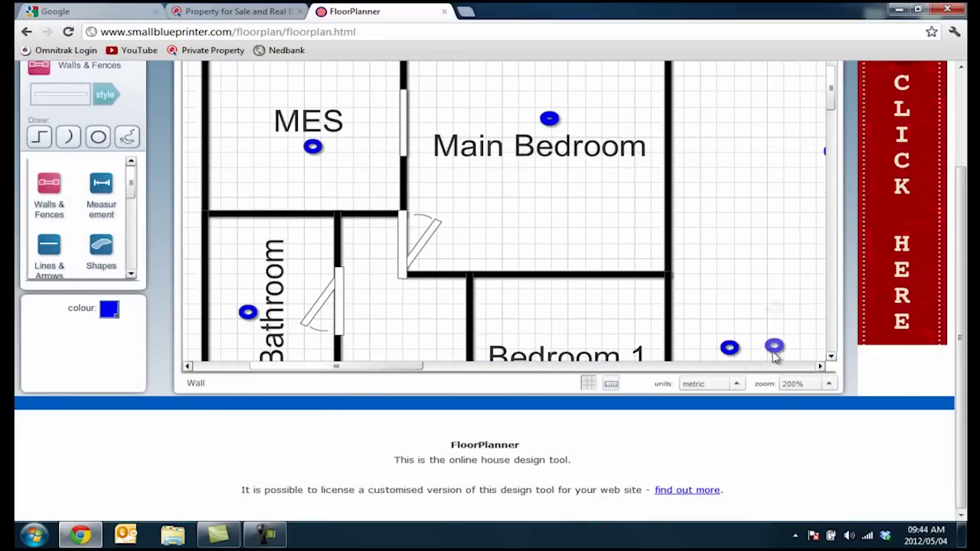
pyautogui.moveTo(827, 153); pyautogui.dragTo(593, 342)
pyautogui.scroll(-3, 444, 367)
pyautogui.scroll(-2, 413, 329)
pyautogui.click(830, 356)
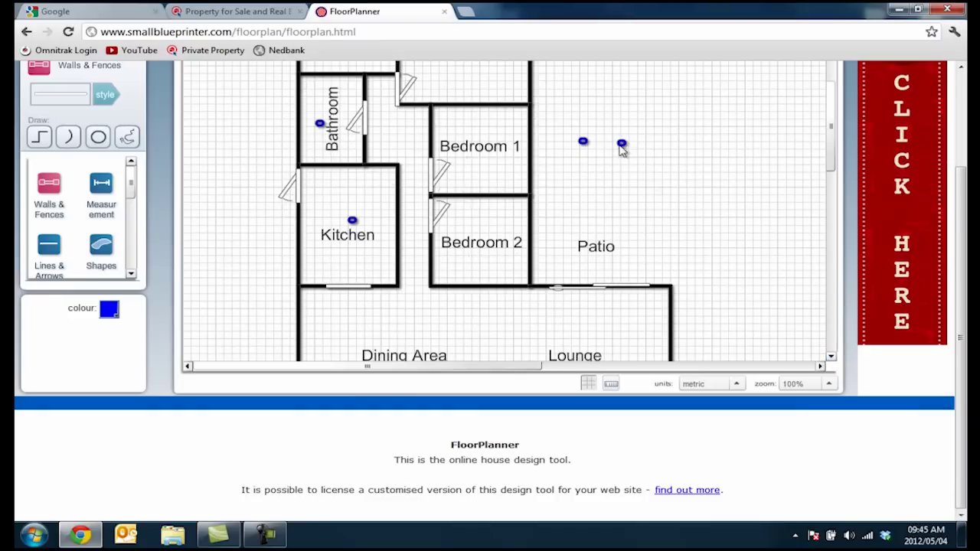
pyautogui.moveTo(582, 140); pyautogui.dragTo(603, 221)
pyautogui.scroll(3, 502, 153)
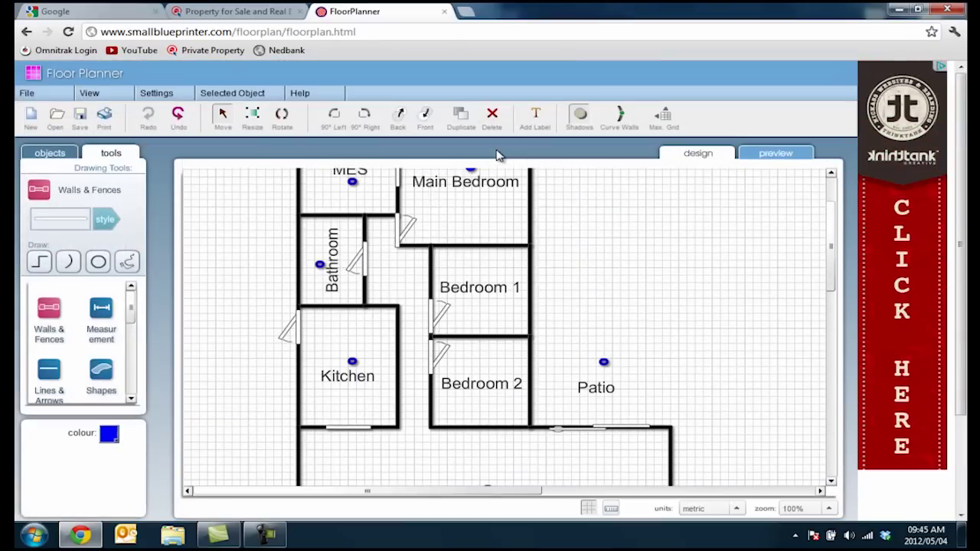
pyautogui.click(831, 174)
pyautogui.click(831, 174)
pyautogui.click(831, 175)
pyautogui.click(832, 175)
pyautogui.click(833, 176)
pyautogui.click(833, 176)
pyautogui.click(833, 176)
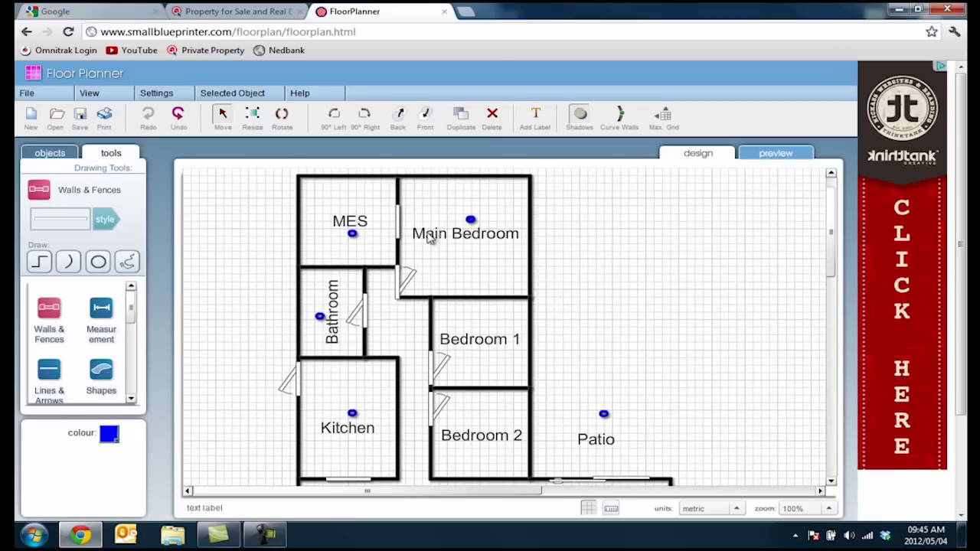
pyautogui.scroll(-2, 498, 253)
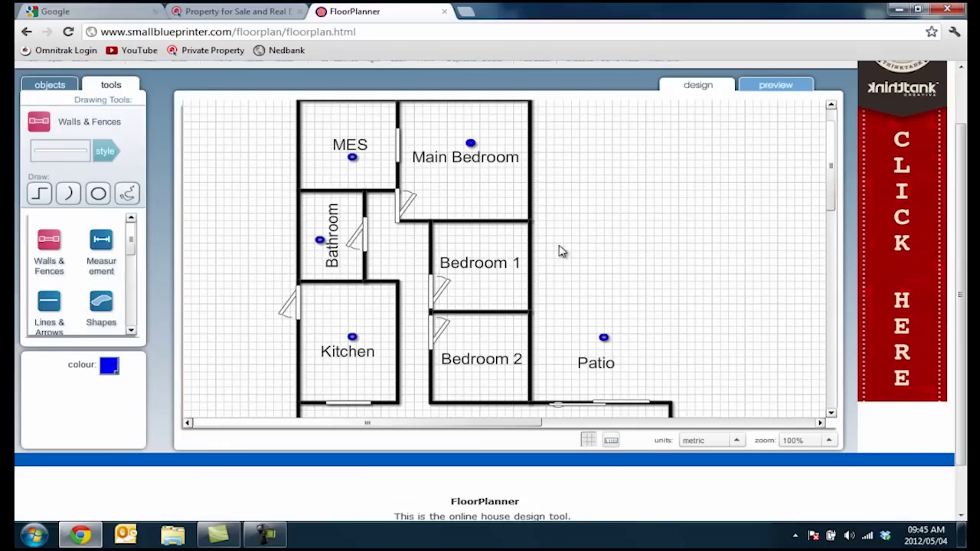
pyautogui.scroll(-5, 559, 251)
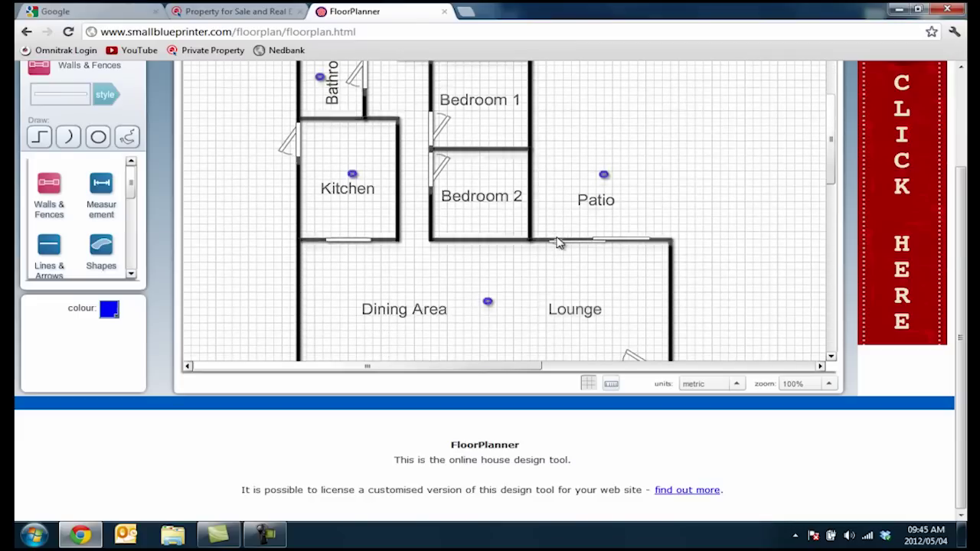
pyautogui.scroll(-3, 559, 243)
pyautogui.scroll(5, 553, 233)
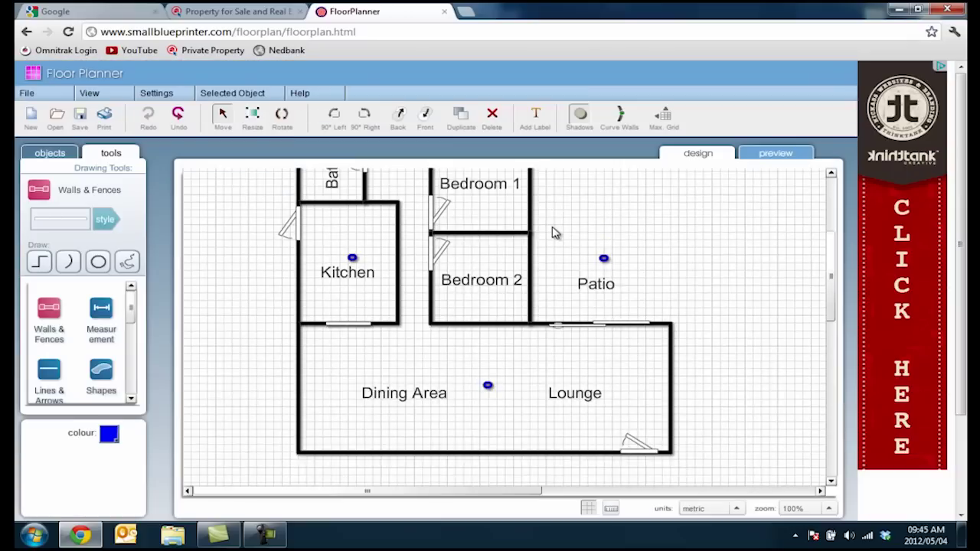
pyautogui.scroll(5, 555, 233)
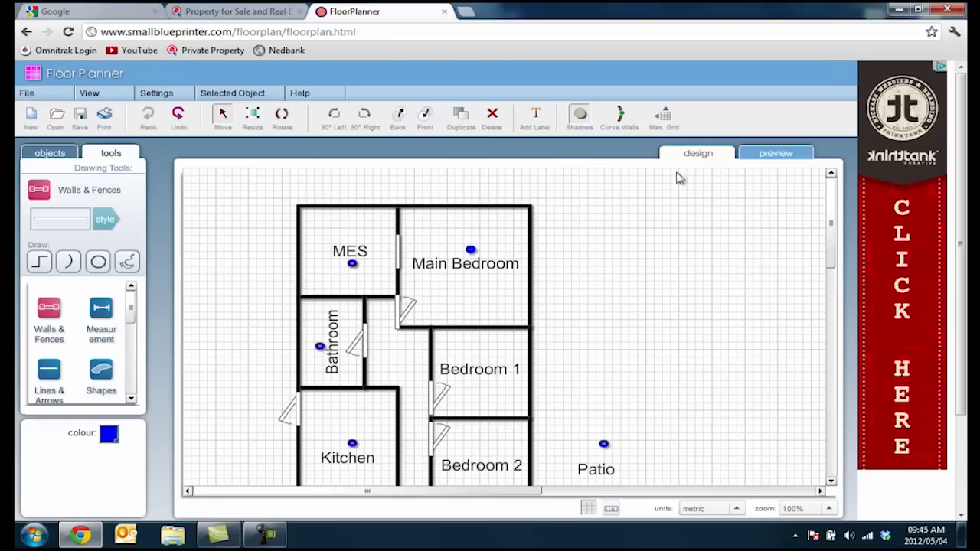
# - In the plan preview, enable custom image size and set the width to 320
pyautogui.click(775, 155)
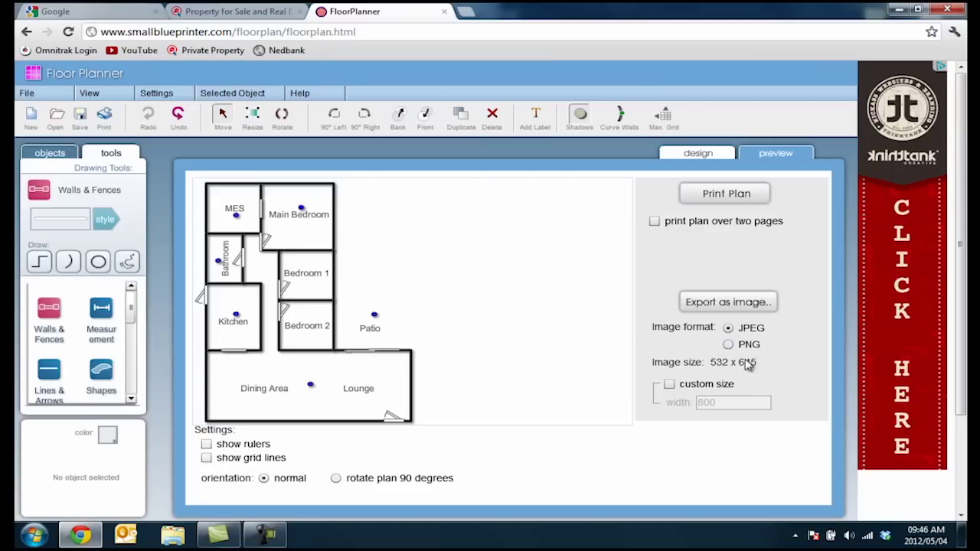
pyautogui.click(669, 385)
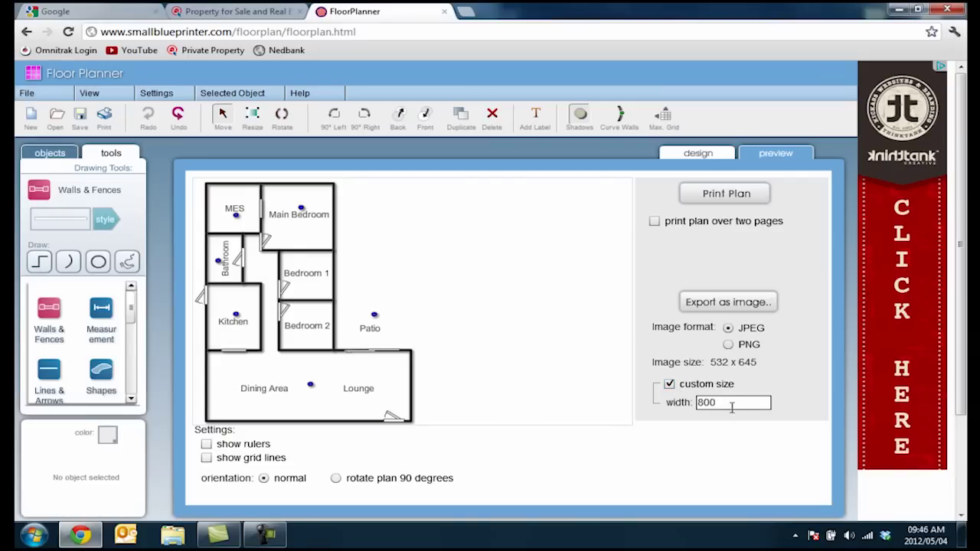
pyautogui.moveTo(735, 403); pyautogui.dragTo(636, 392)
pyautogui.click(727, 344)
# - Export the plan image to the Desktop as K4321 Floorplan.jpg
pyautogui.click(729, 301)
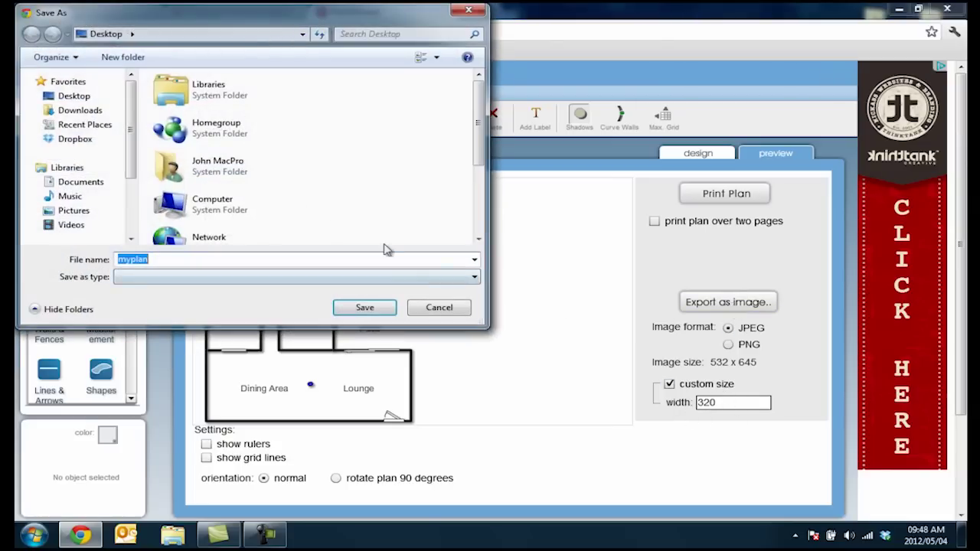
pyautogui.click(63, 97)
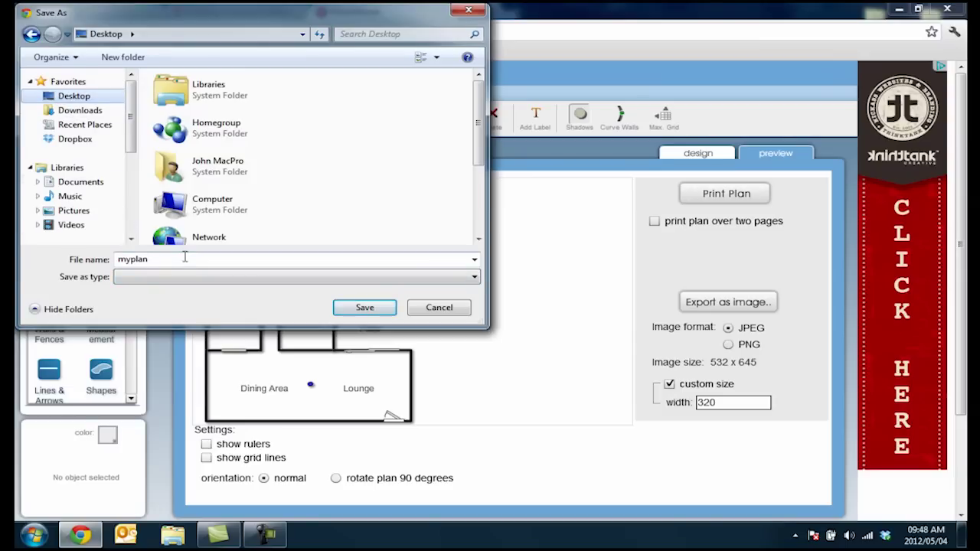
pyautogui.moveTo(184, 258); pyautogui.dragTo(113, 263)
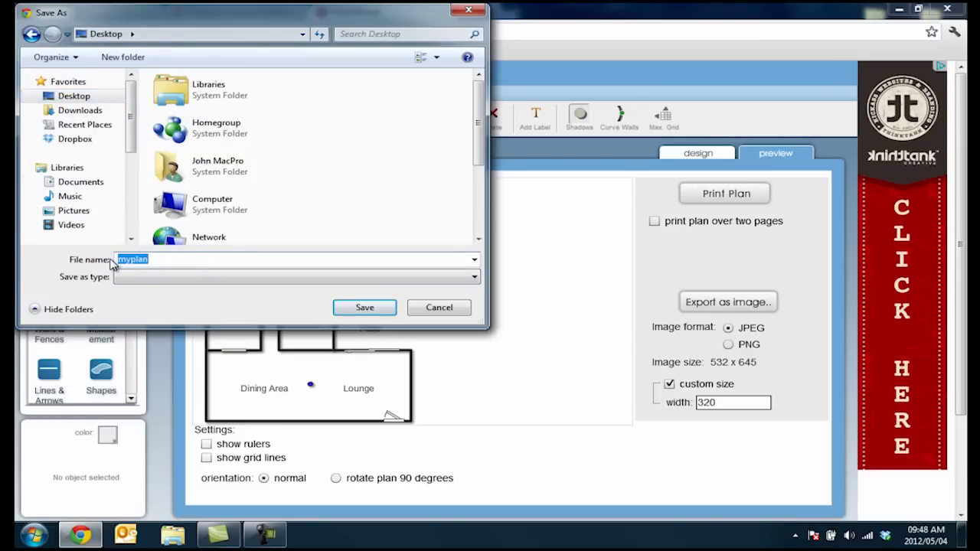
pyautogui.write('K431')
pyautogui.press('BackSpace')
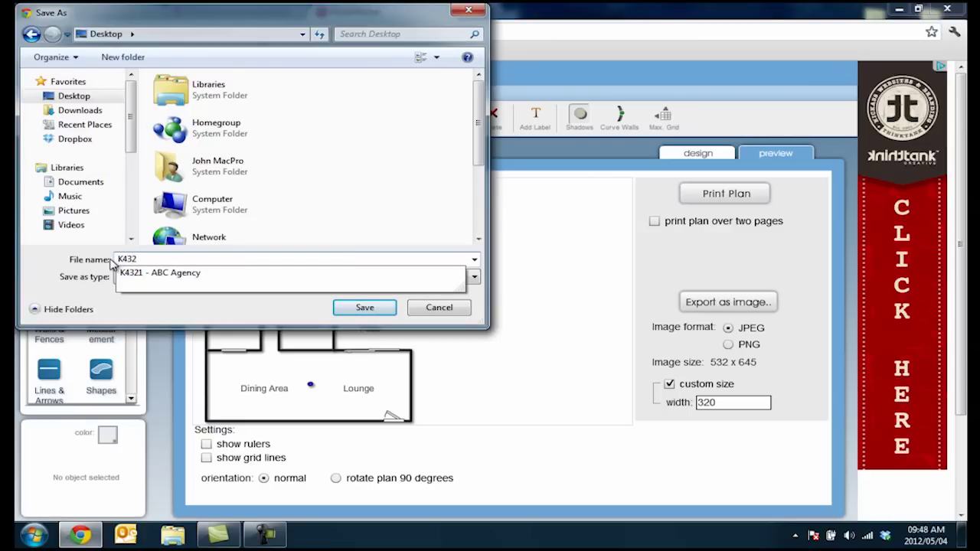
pyautogui.write('21 Floorplan.jpg')
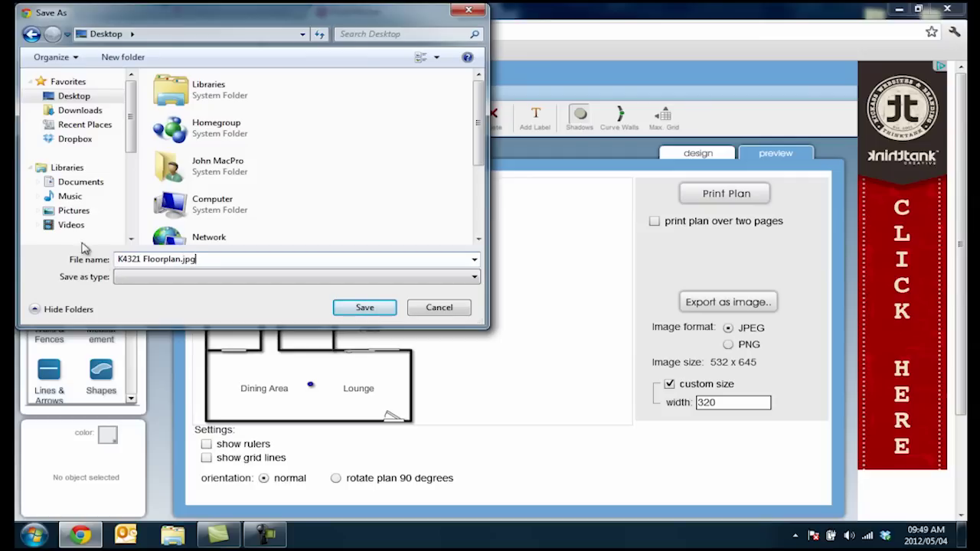
pyautogui.click(381, 308)
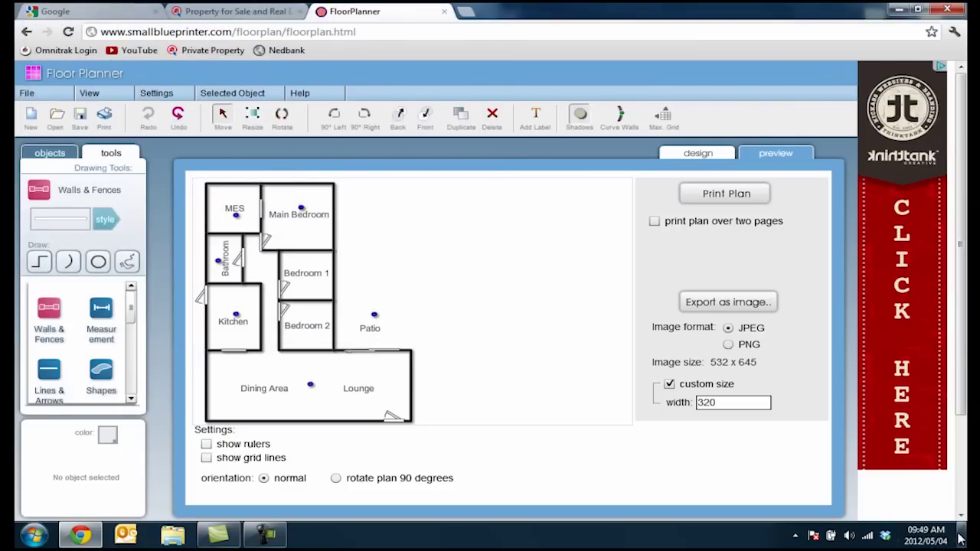
# - View K4321 Floorplan from the desktop, minimise Photo Viewer, and open the K4321 - ABC Agency folder
pyautogui.click(960, 539)
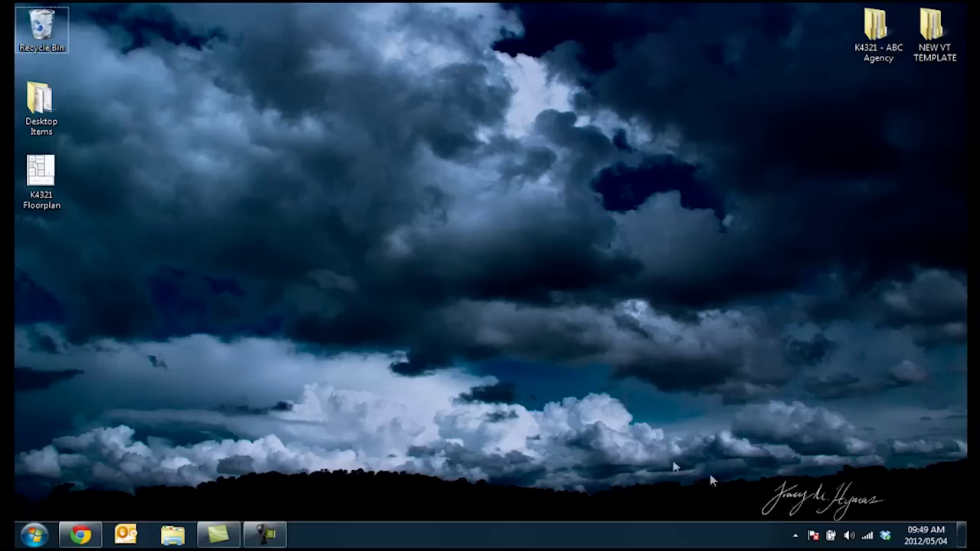
pyautogui.click(25, 182)
pyautogui.doubleClick(25, 182)
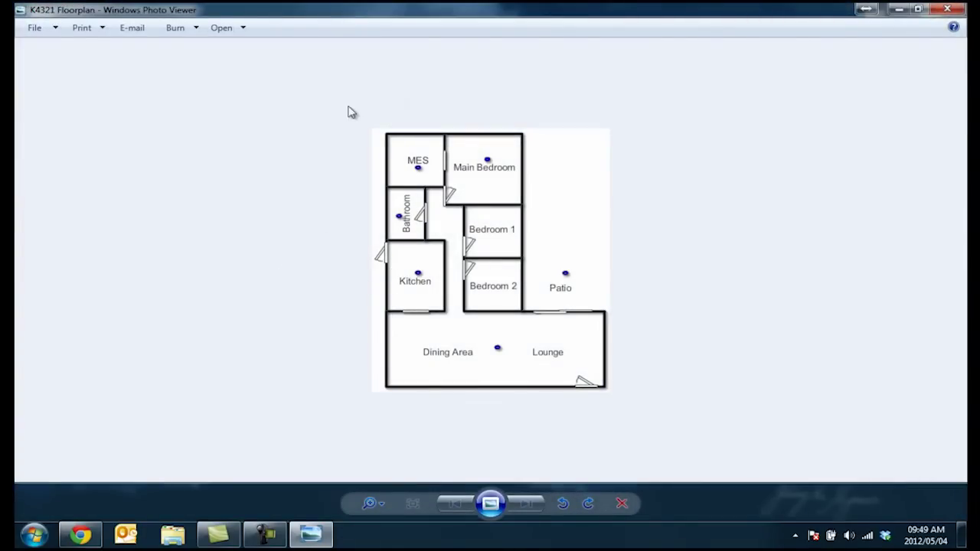
pyautogui.click(897, 10)
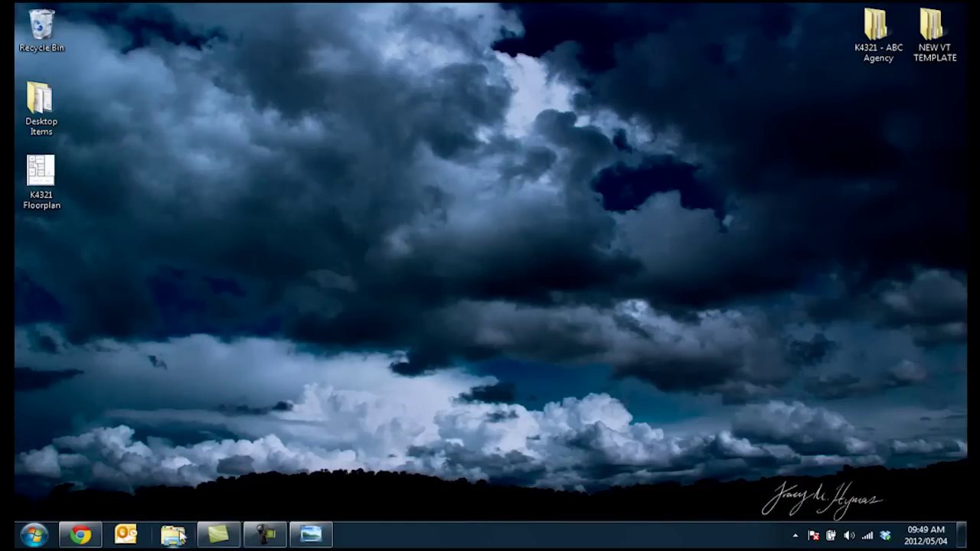
pyautogui.doubleClick(877, 31)
# - Move the K4321 Floorplan image from the desktop into the K4321 - ABC Agency folder
pyautogui.moveTo(461, 22); pyautogui.dragTo(578, 5)
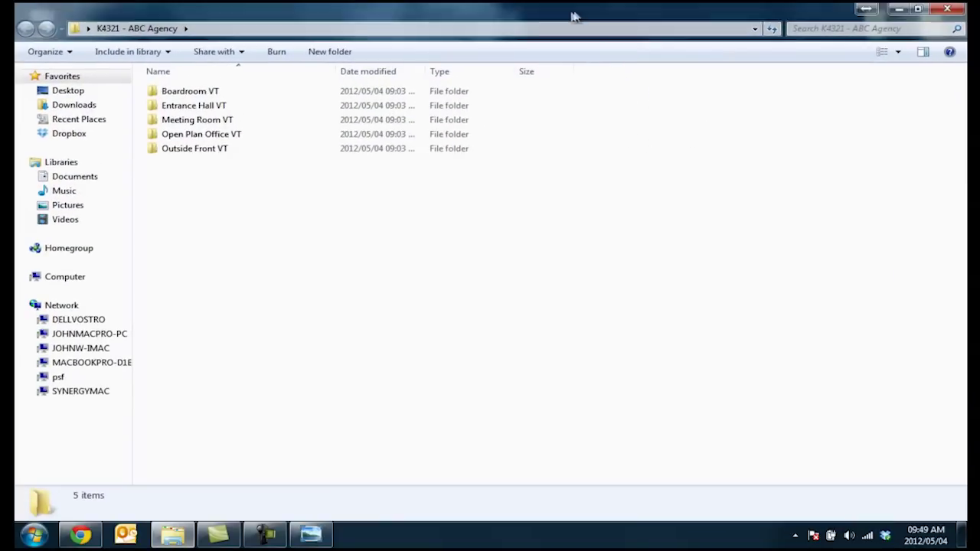
pyautogui.click(925, 9)
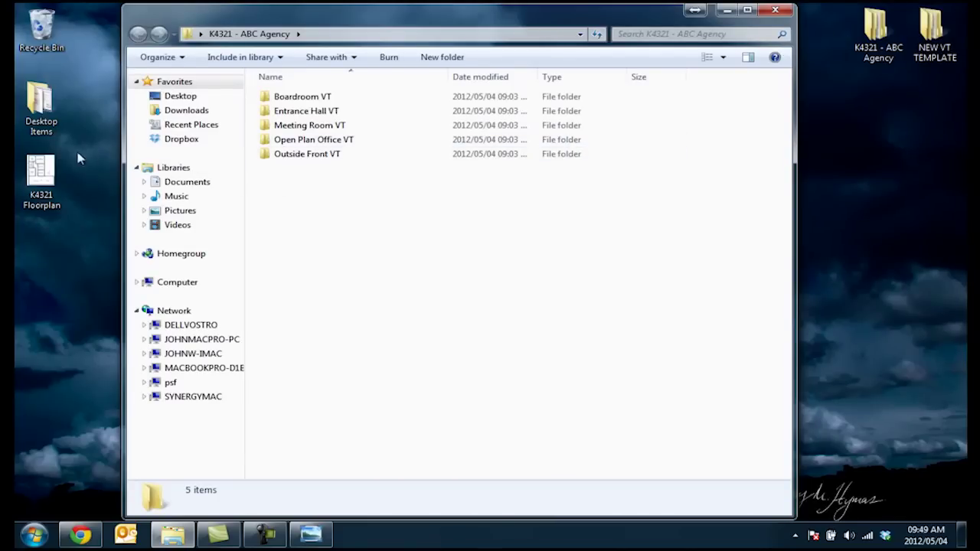
pyautogui.moveTo(41, 172); pyautogui.dragTo(299, 199)
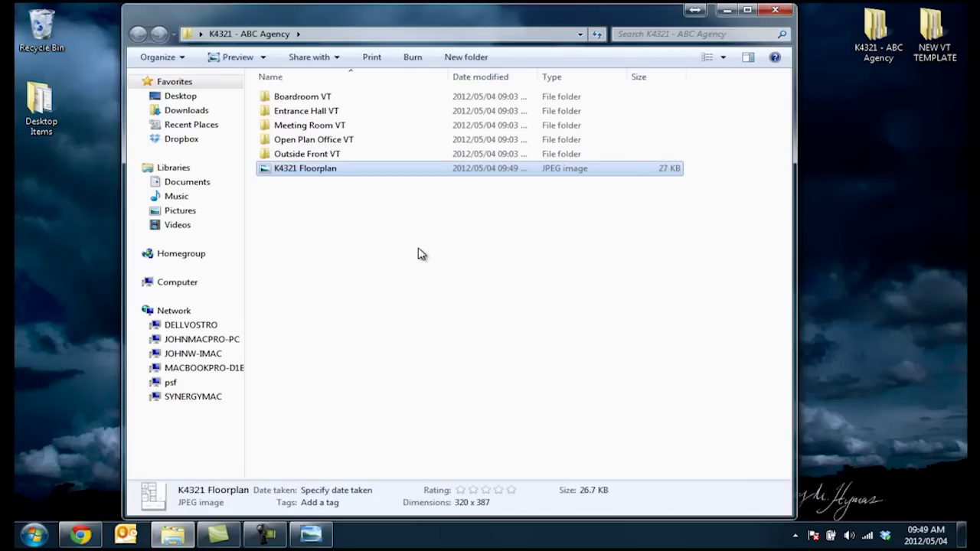
# - Compress the K4321 - ABC Agency folder into a RAR archive
pyautogui.click(844, 114)
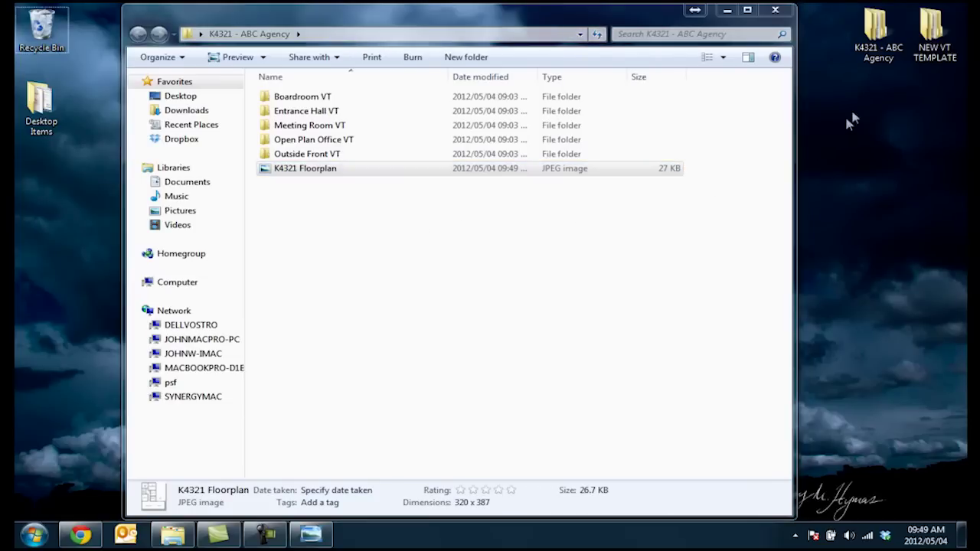
pyautogui.rightClick(877, 50)
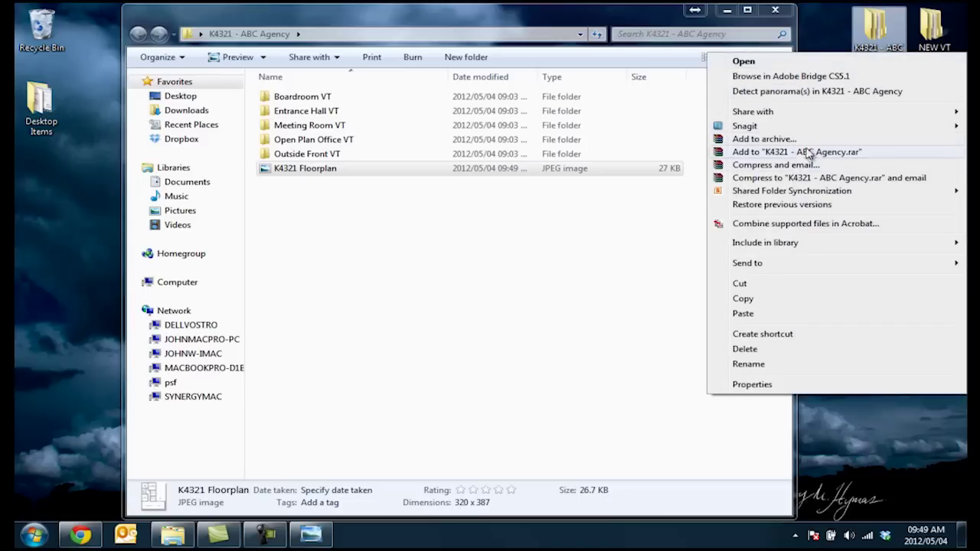
pyautogui.click(817, 139)
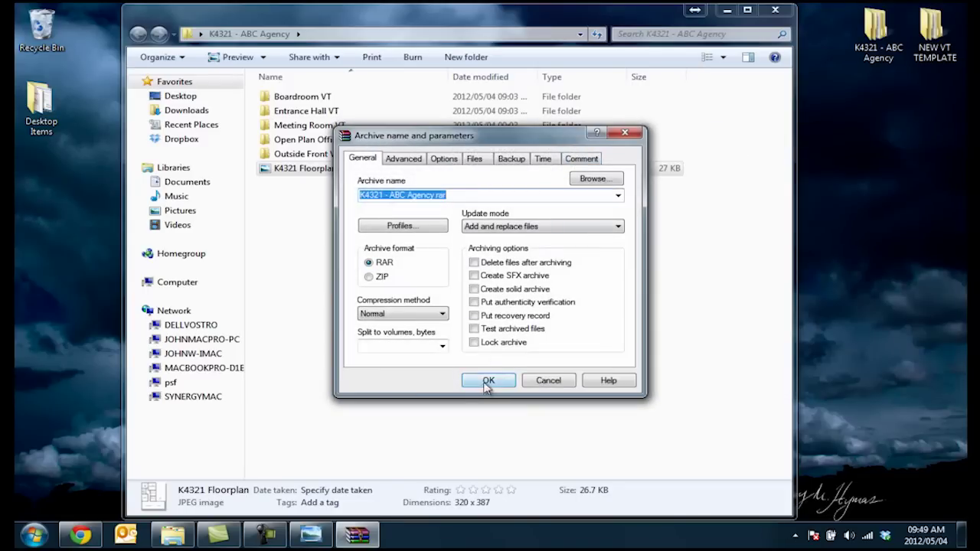
pyautogui.click(495, 375)
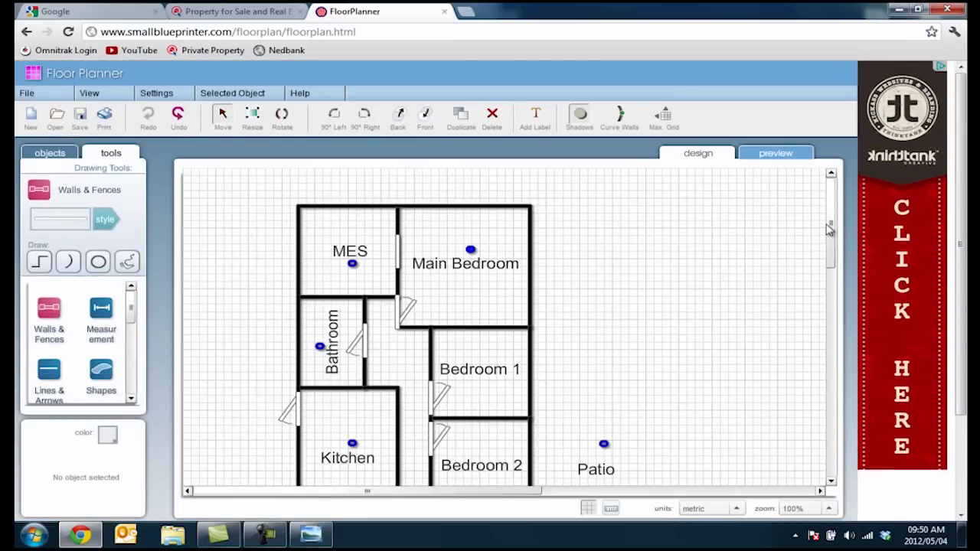
# - Drag stairs style #5 from the Structural objects against the Dining Area's left wall
pyautogui.moveTo(829, 230)
pyautogui.mouseDown()
pyautogui.moveTo(831, 222)
pyautogui.moveTo(826, 314)
pyautogui.moveTo(814, 183)
pyautogui.moveTo(829, 328)
pyautogui.moveTo(827, 211)
pyautogui.moveTo(827, 256)
pyautogui.moveTo(825, 226)
pyautogui.mouseUp()
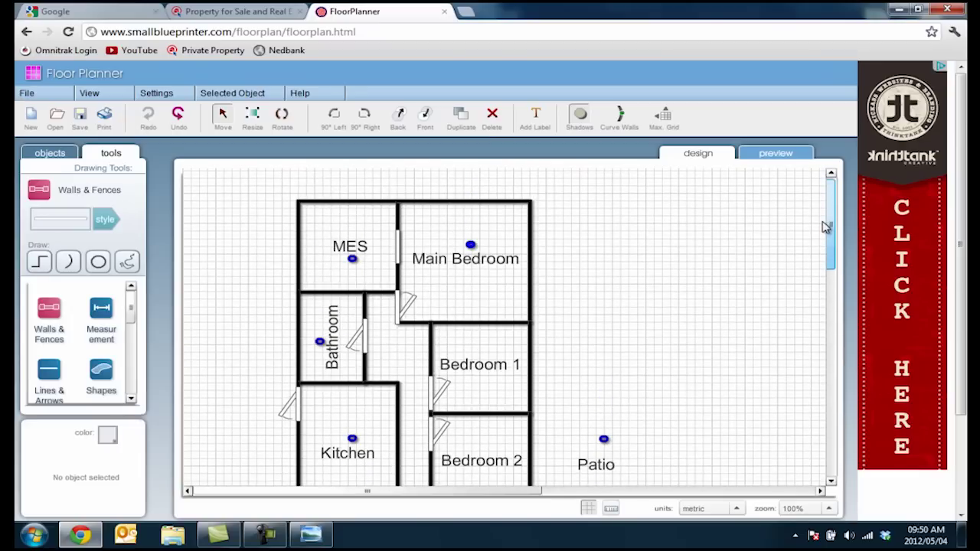
pyautogui.moveTo(825, 229); pyautogui.dragTo(825, 219)
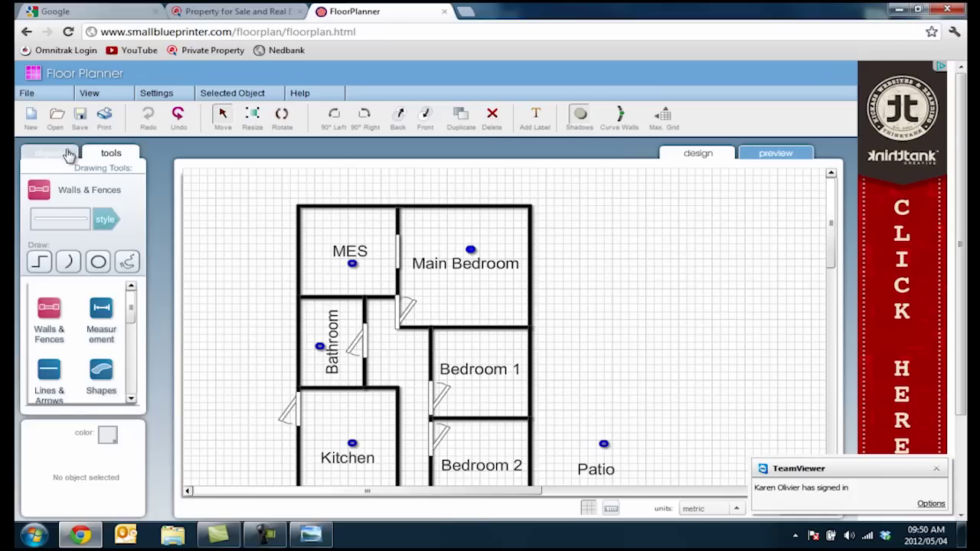
pyautogui.scroll(-2, 781, 228)
pyautogui.moveTo(832, 195); pyautogui.dragTo(832, 264)
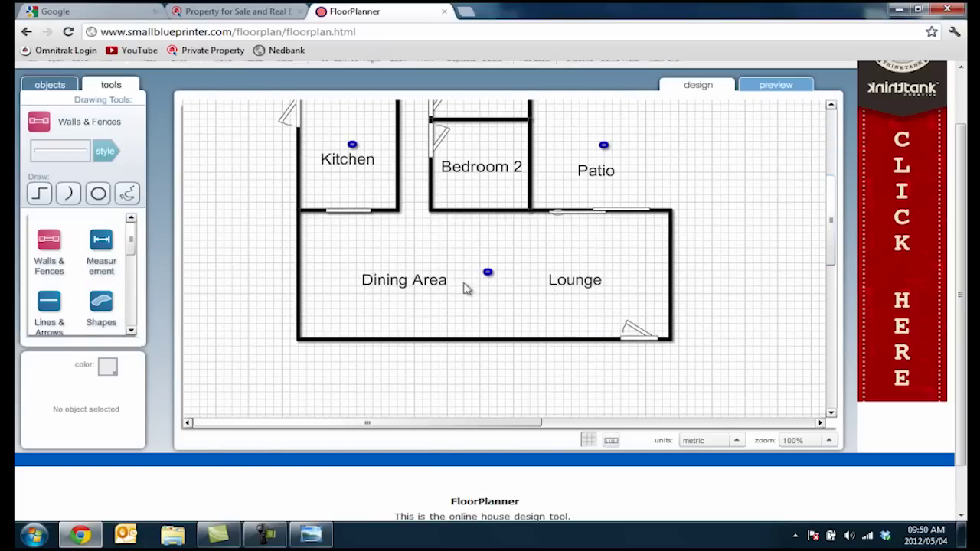
pyautogui.click(98, 194)
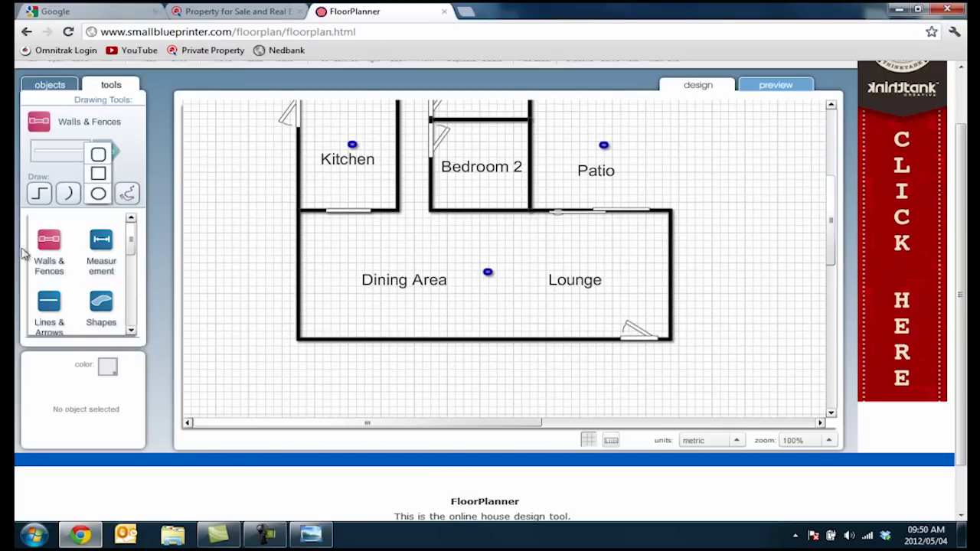
pyautogui.click(61, 87)
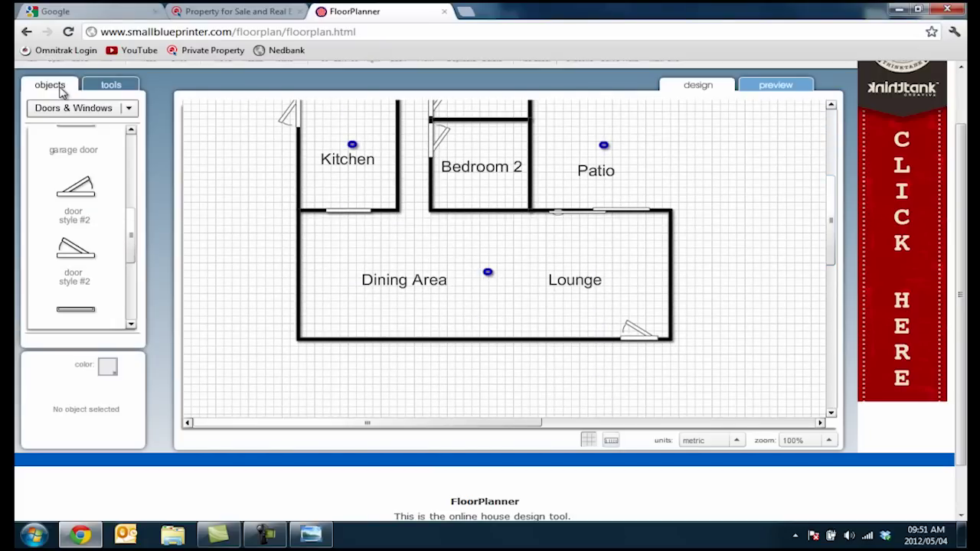
pyautogui.click(79, 112)
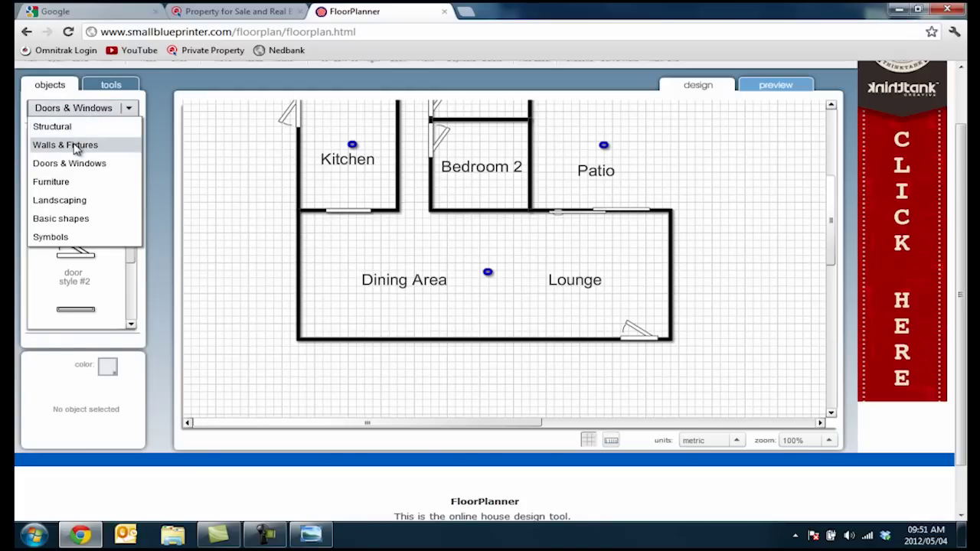
pyautogui.click(77, 132)
pyautogui.moveTo(76, 146); pyautogui.dragTo(313, 251)
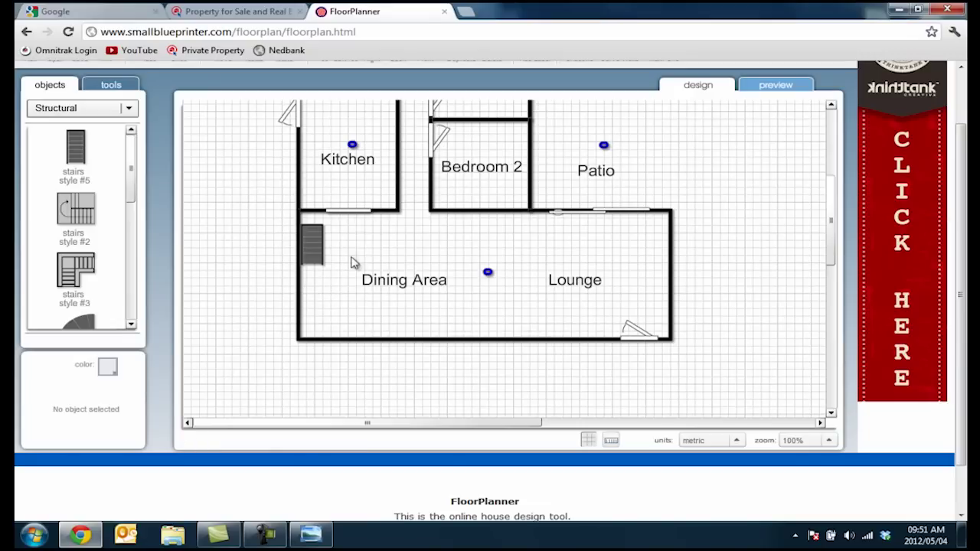
# - Export the plan from the preview as 'K4321 Groundfloor.jpg' to the Desktop
pyautogui.scroll(4, 350, 263)
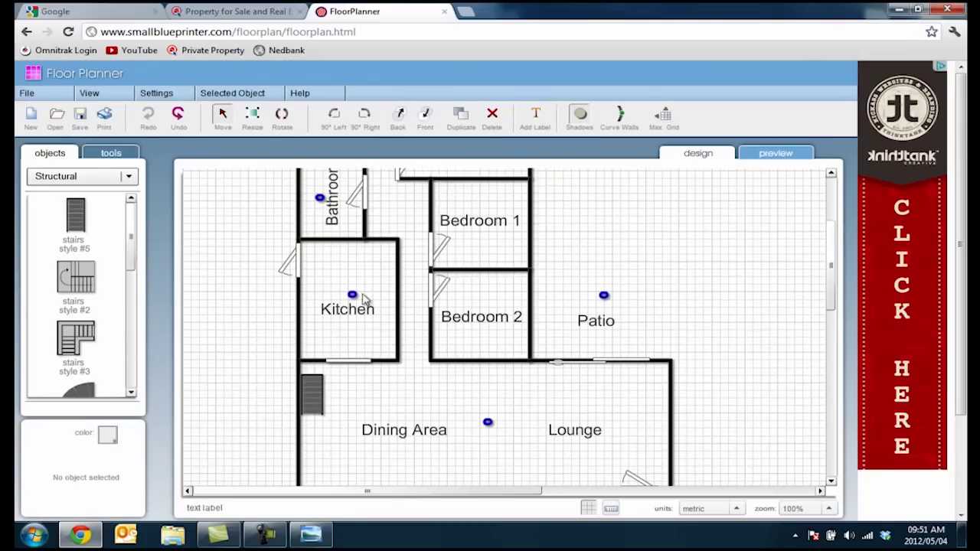
pyautogui.scroll(4, 337, 268)
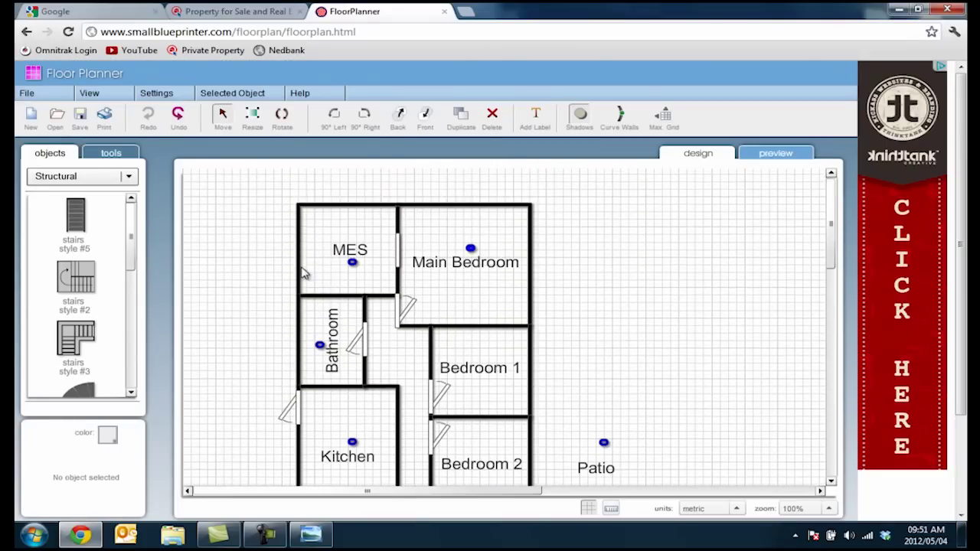
pyautogui.scroll(-3, 440, 307)
pyautogui.scroll(4, 436, 306)
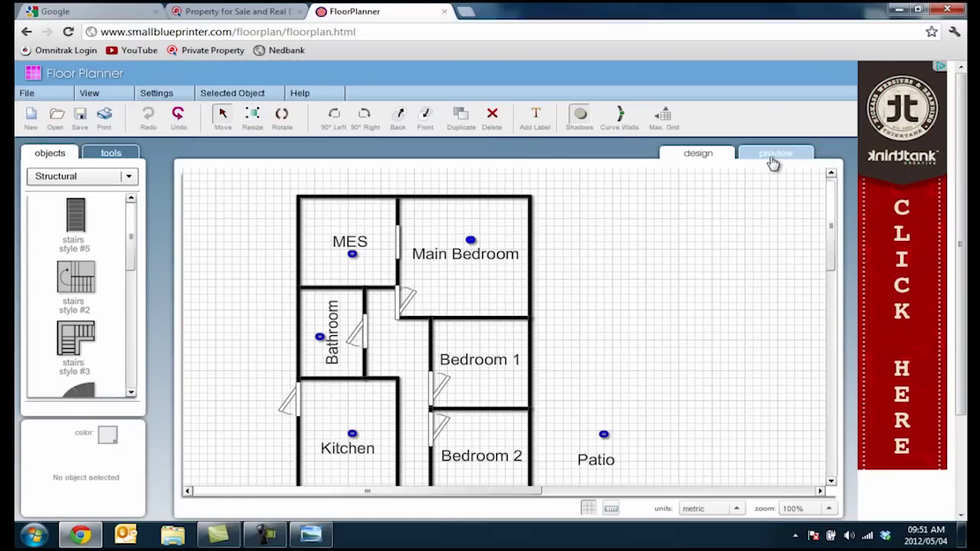
pyautogui.click(773, 159)
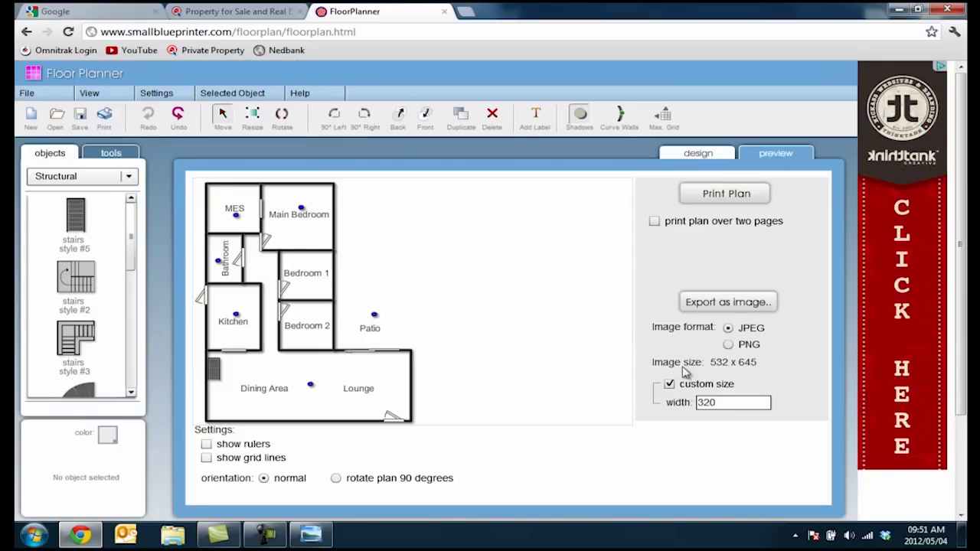
pyautogui.click(731, 302)
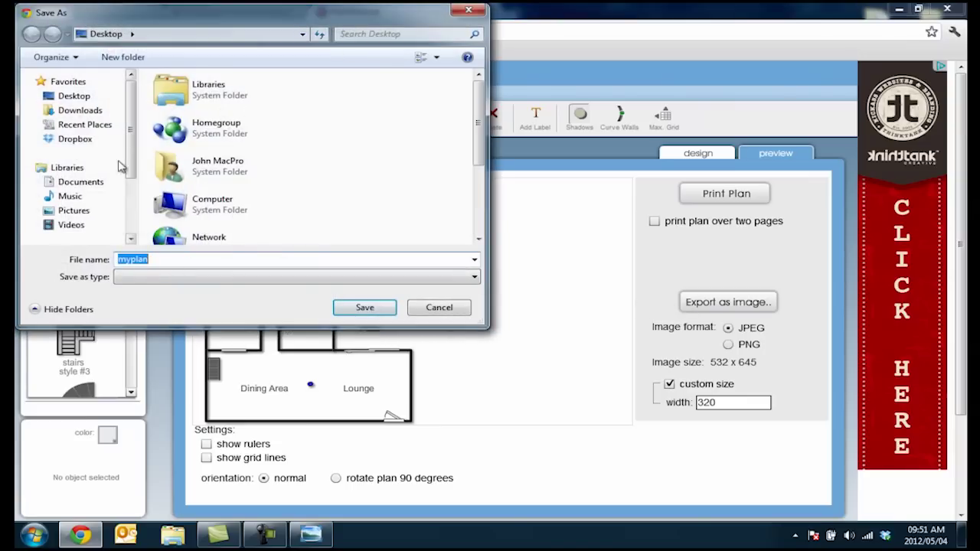
pyautogui.click(77, 98)
pyautogui.click(163, 259)
pyautogui.write('K')
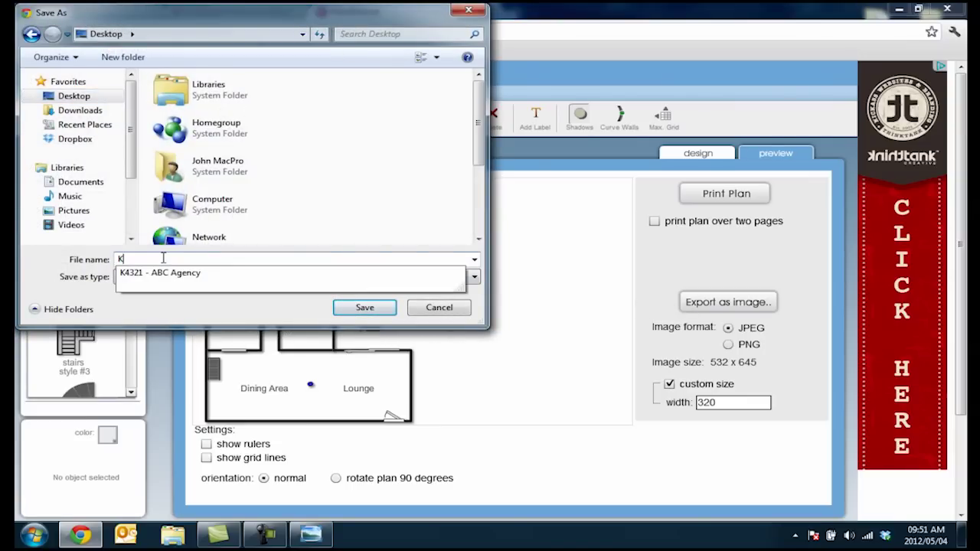
pyautogui.write('4321 Grou')
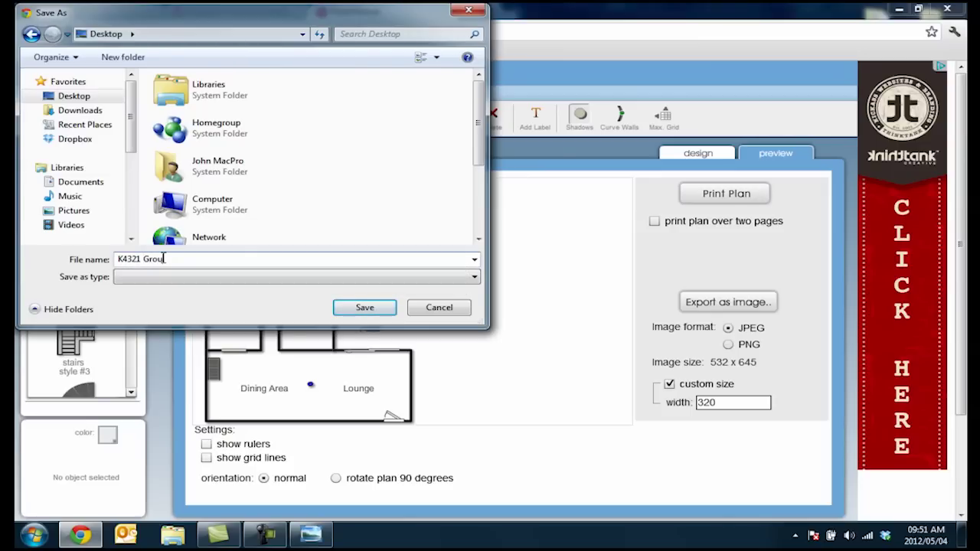
pyautogui.write('ndfloor')
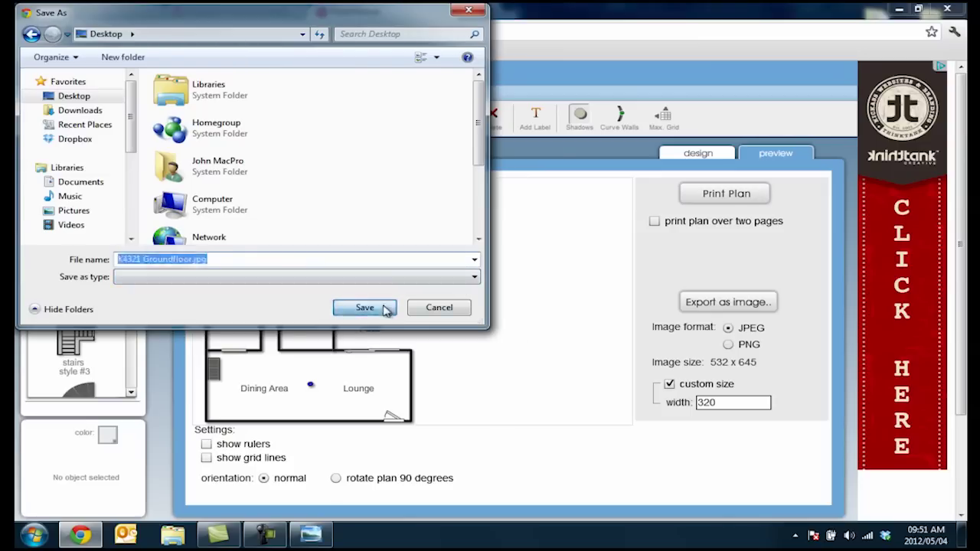
pyautogui.write('.jpg')
pyautogui.click(388, 306)
# - Back in the design grid, marquee-select the entire floor plan and show the export preview
pyautogui.click(699, 153)
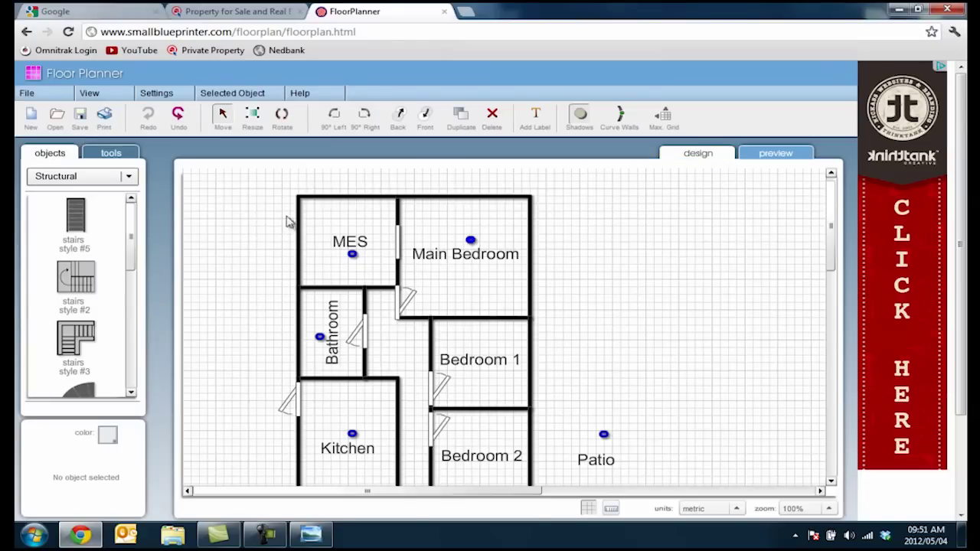
pyautogui.scroll(-2, 671, 416)
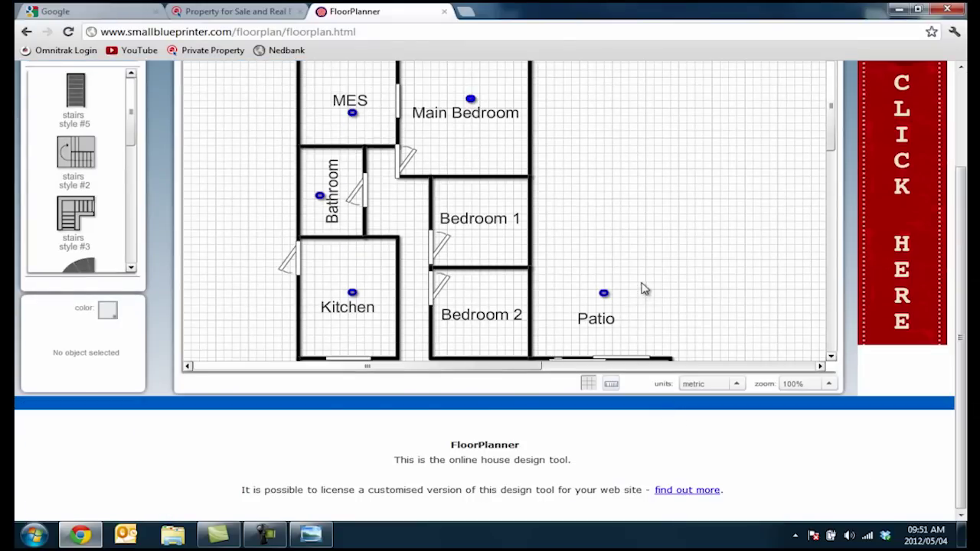
pyautogui.scroll(2, 645, 286)
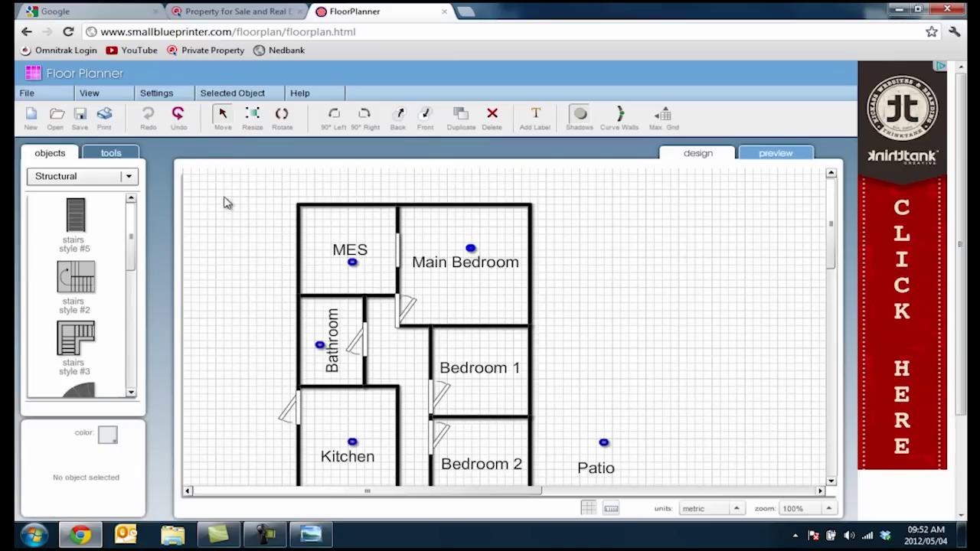
pyautogui.moveTo(230, 180); pyautogui.dragTo(713, 489)
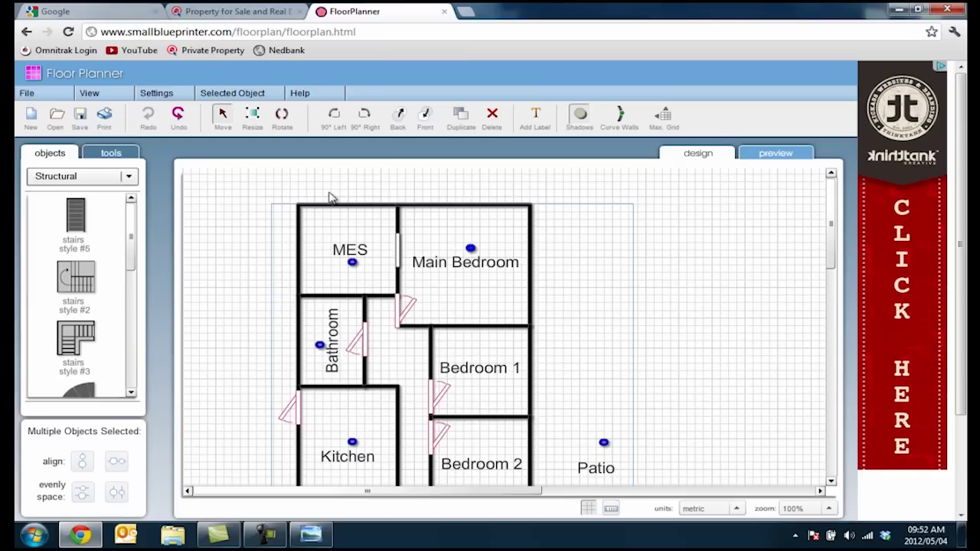
pyautogui.click(778, 157)
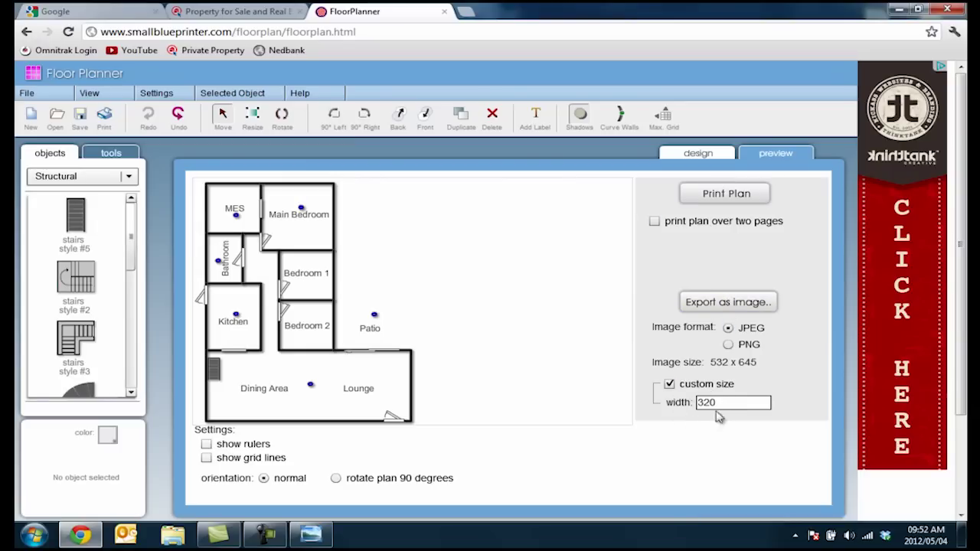
# - Export the plan as a second image, 'K4321 Firstfloor.jpg', to the desktop
pyautogui.click(744, 302)
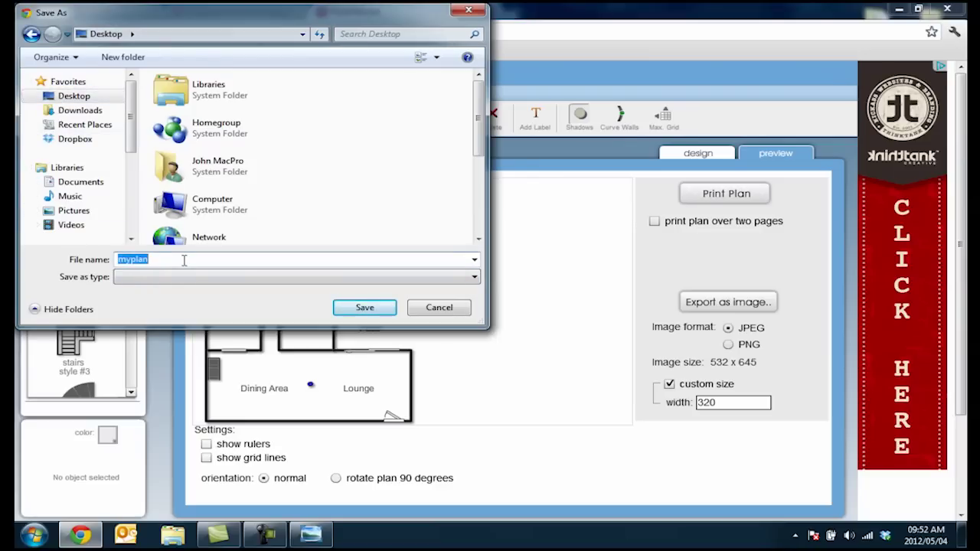
pyautogui.write('K431')
pyautogui.press('BackSpace')
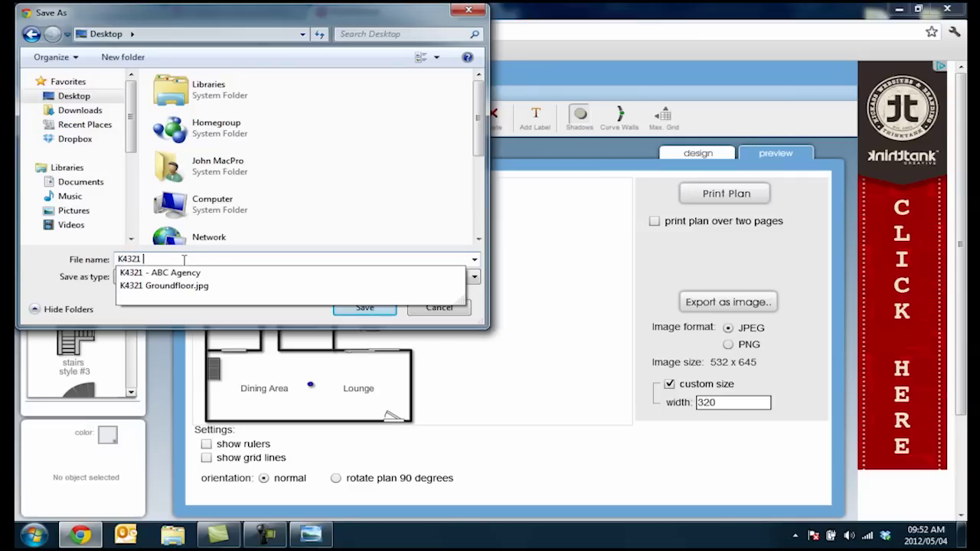
pyautogui.write('21 Firstfloor.jpg')
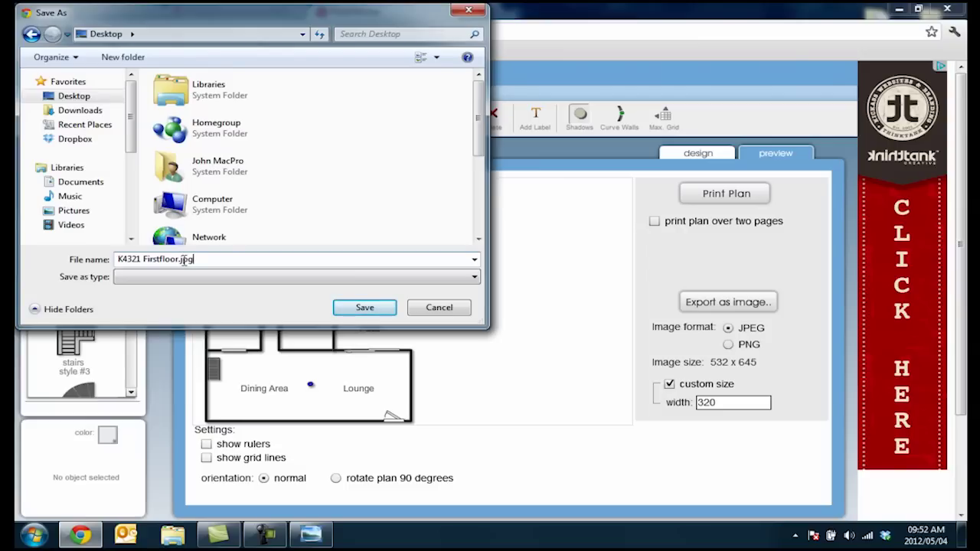
pyautogui.click(391, 309)
pyautogui.click(899, 9)
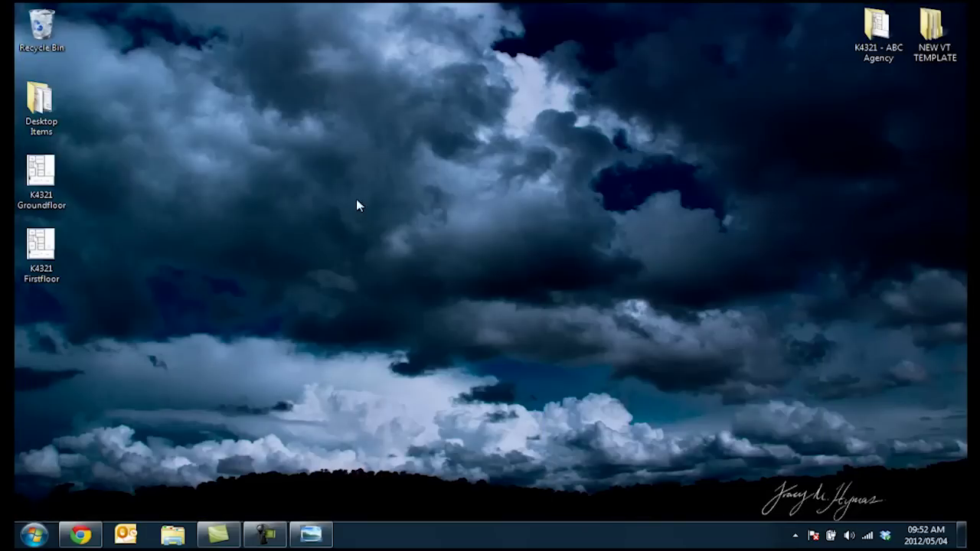